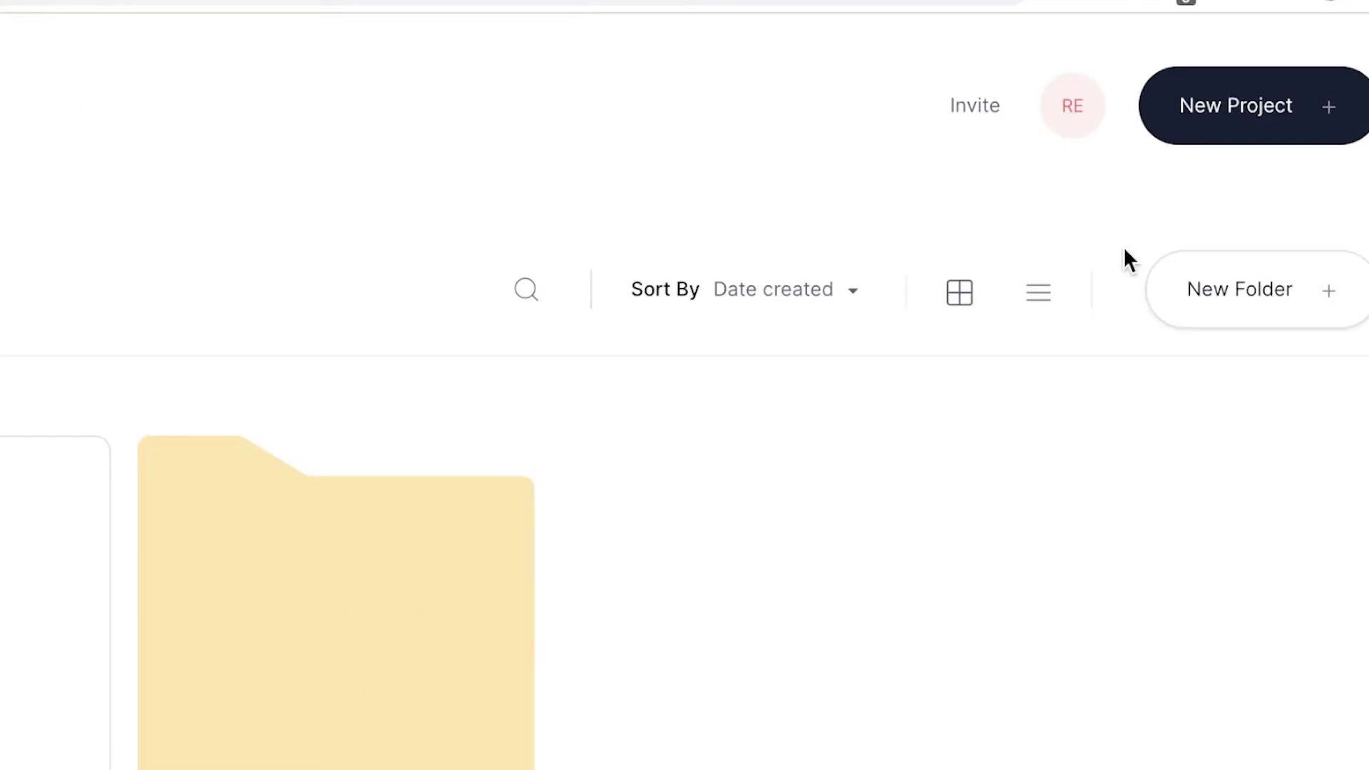
Create a new project and upload IMG_1806.gif from the Example Clips folder.
left_click(1065, 141)
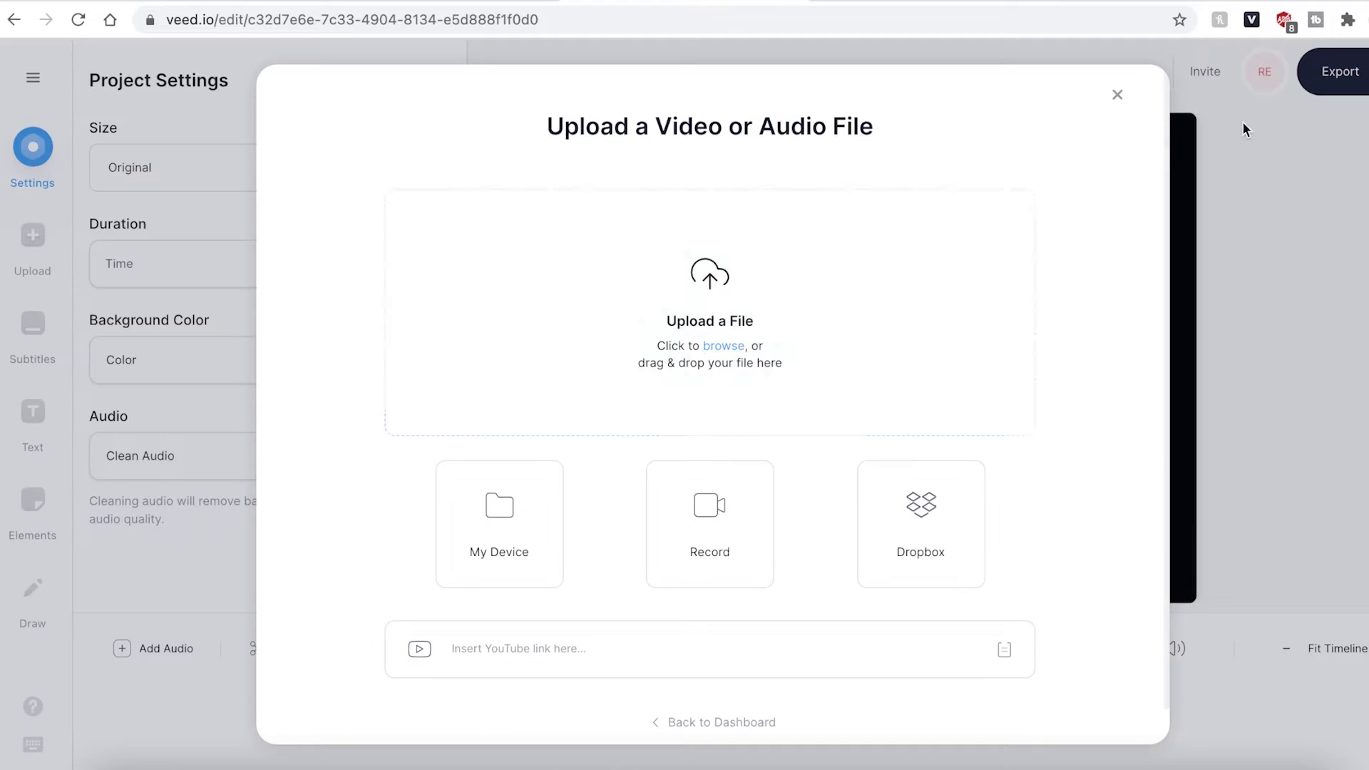
left_click(716, 347)
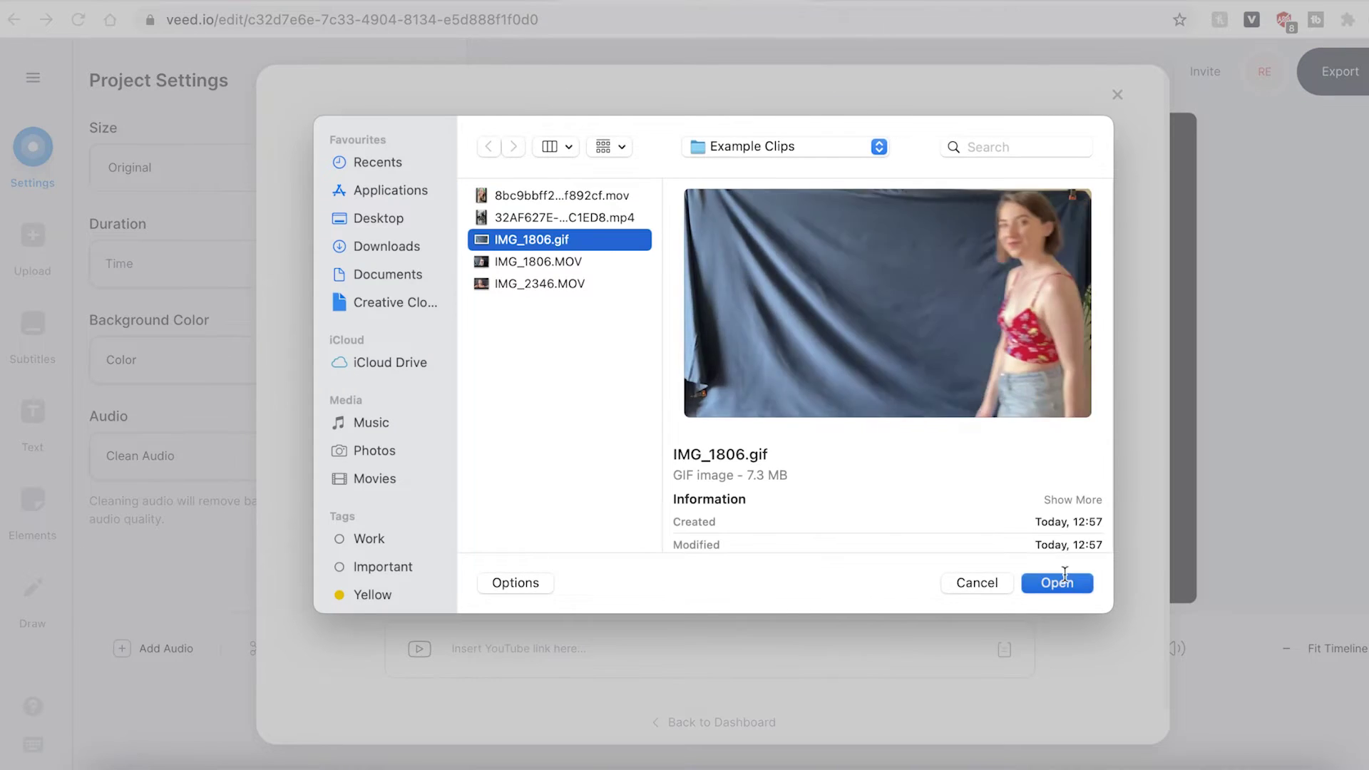
left_click(1060, 581)
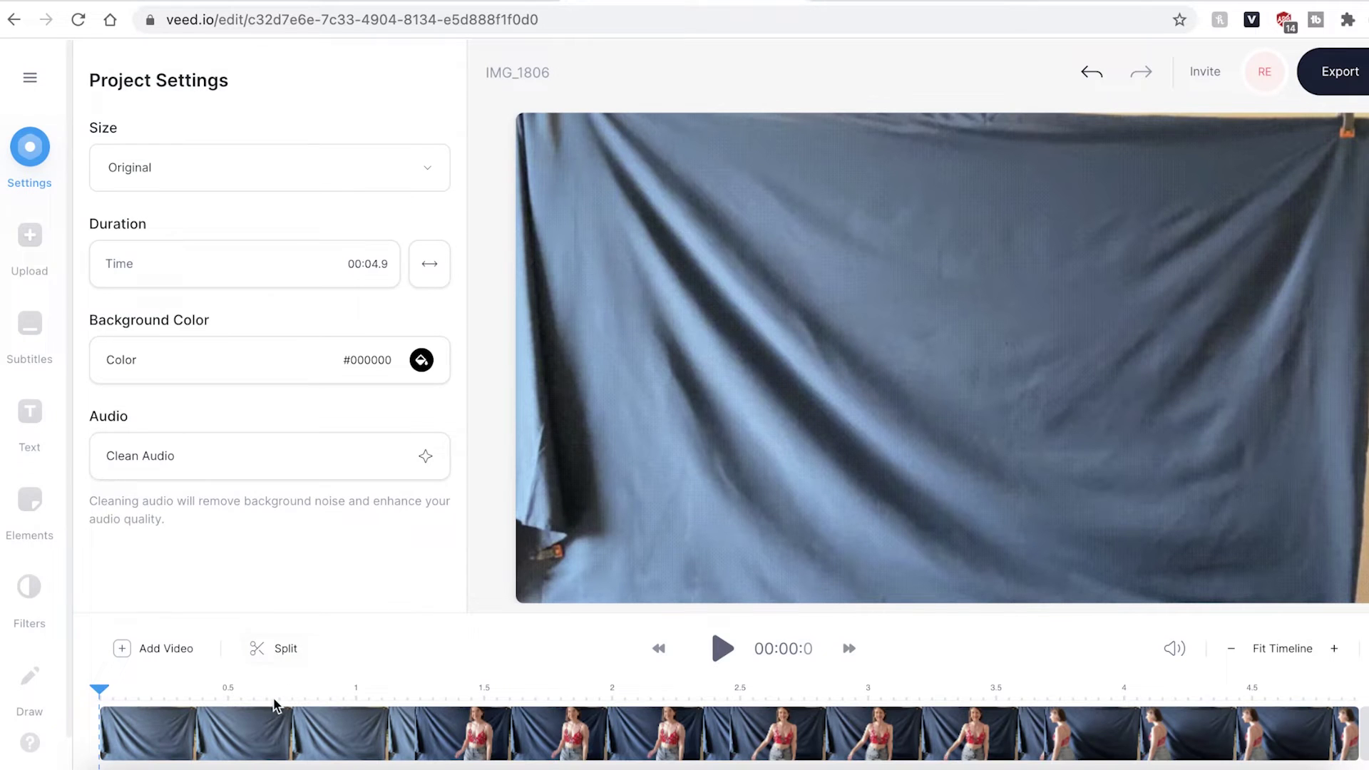
Change the project's canvas size preset to Square (1:1).
left_click(299, 731)
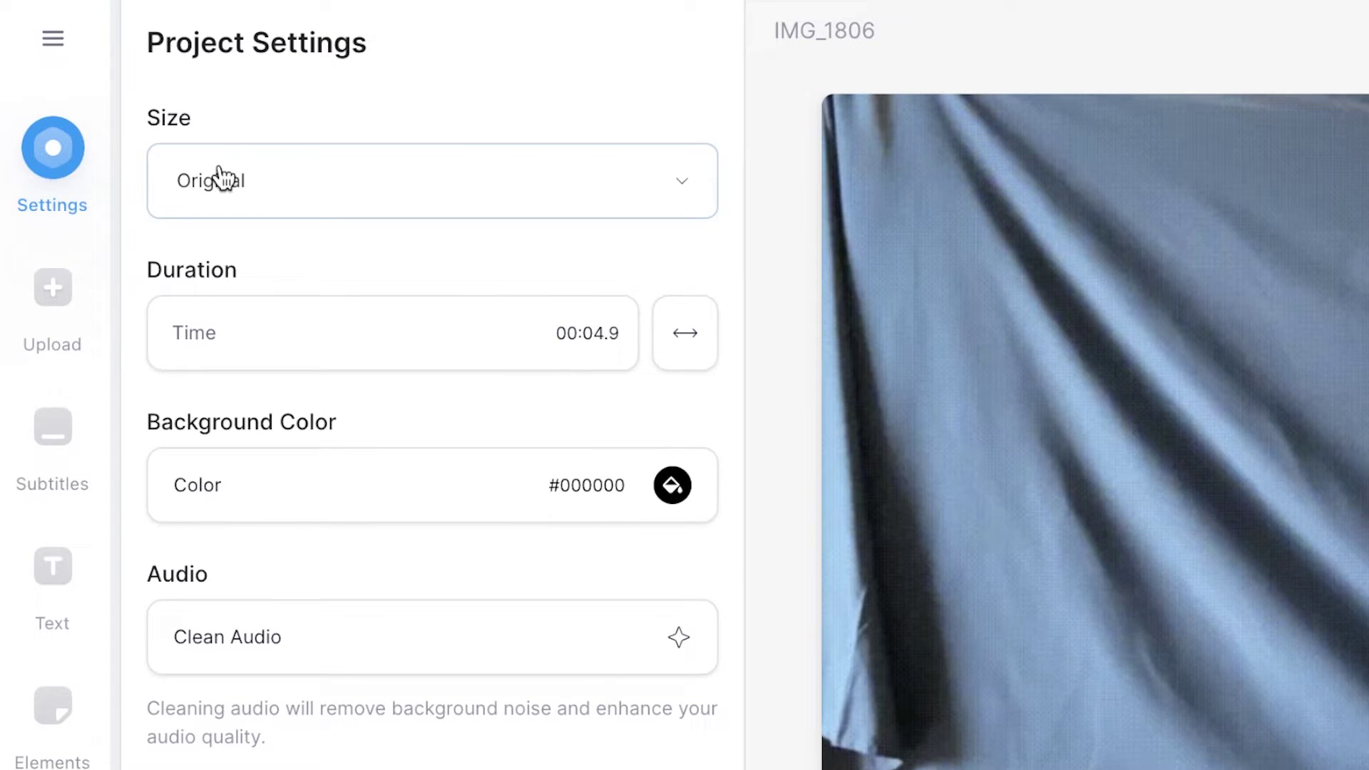
left_click(220, 178)
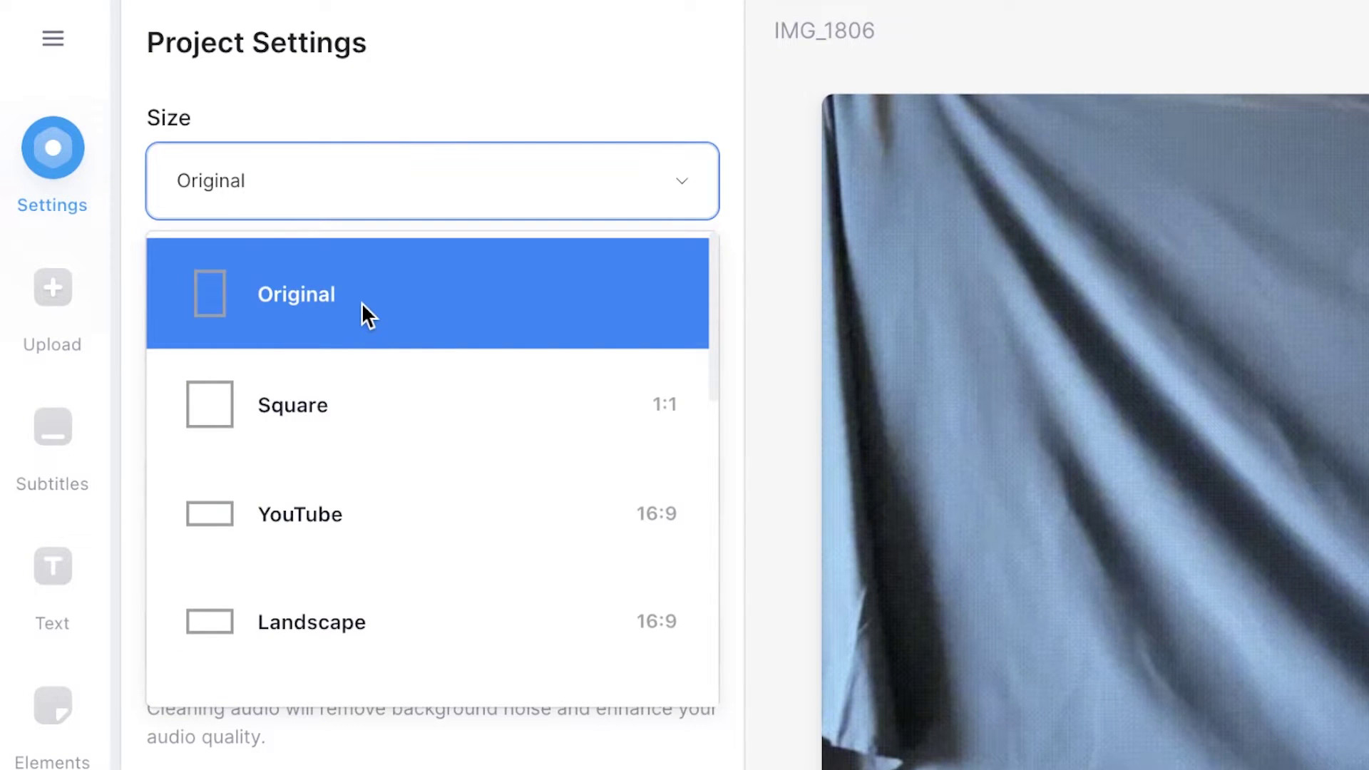
scroll(362, 307, "down", 6)
scroll(361, 302, "down", 4)
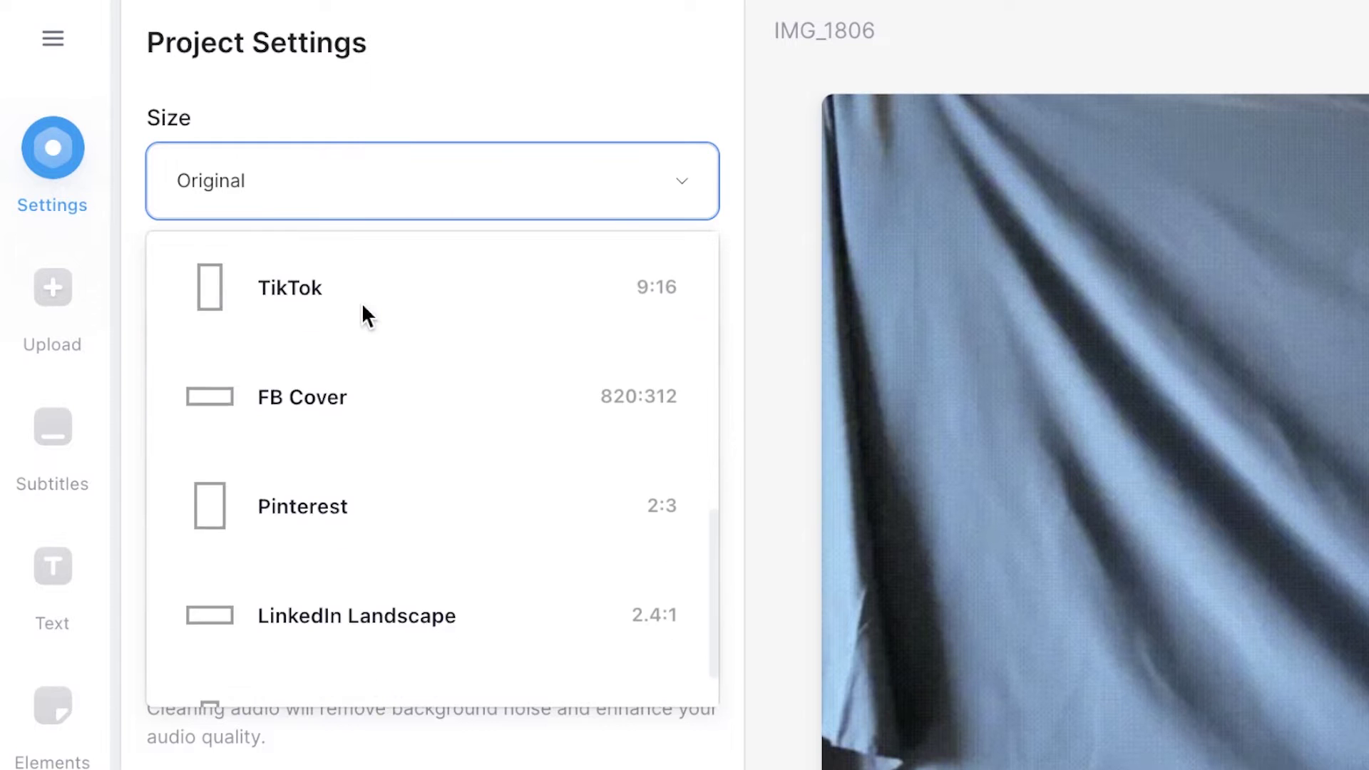
scroll(342, 400, "up", 10)
left_click(339, 408)
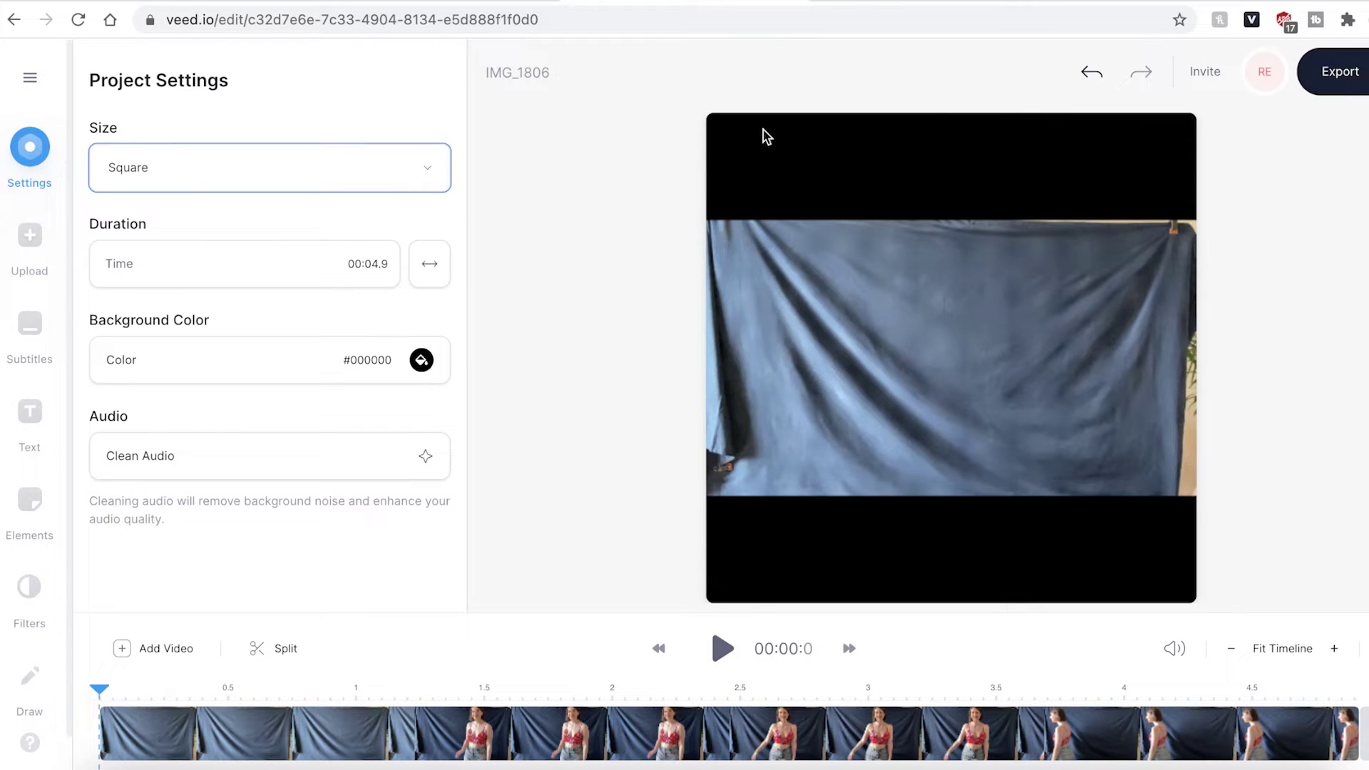
Stretch the clip's top and bottom edges to the square canvas edges, then play it.
left_click(816, 270)
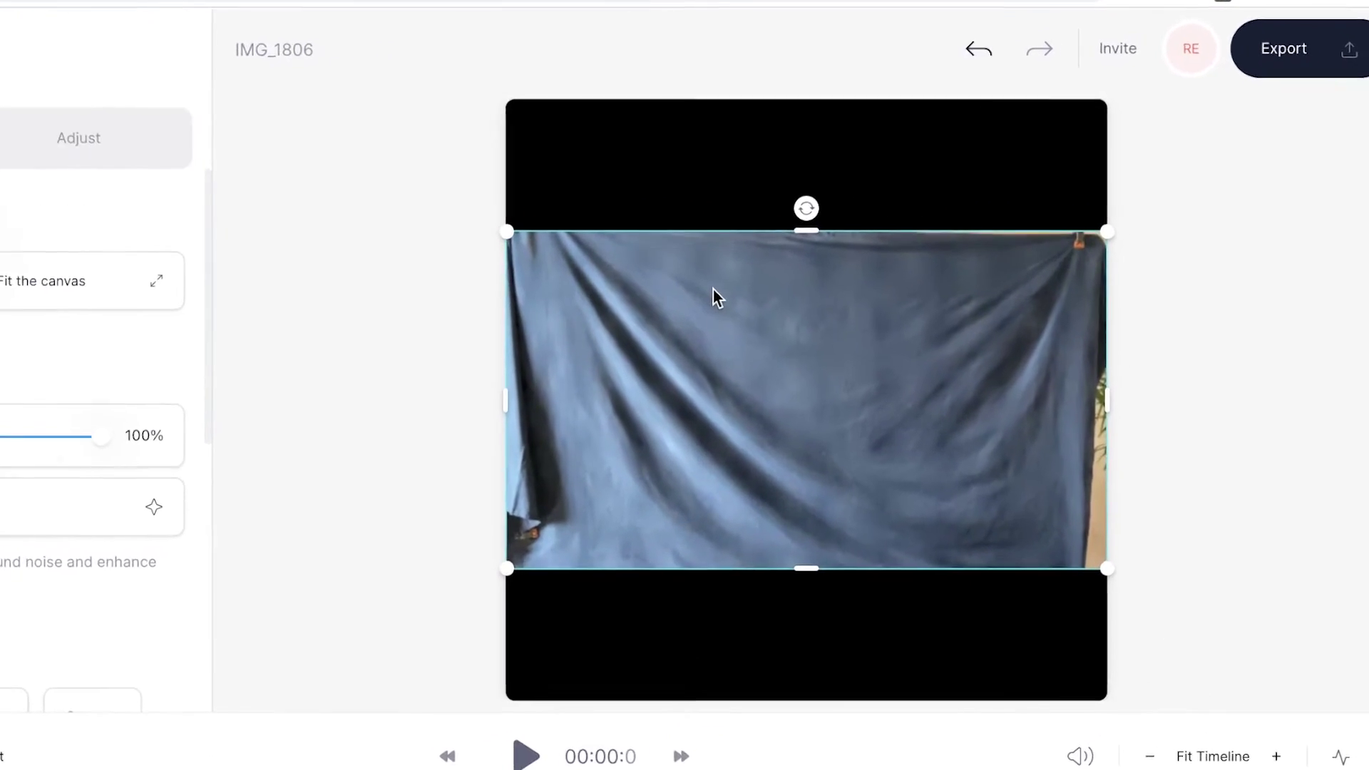
left_click_drag(746, 231, 739, 77)
left_click_drag(754, 598, 746, 751)
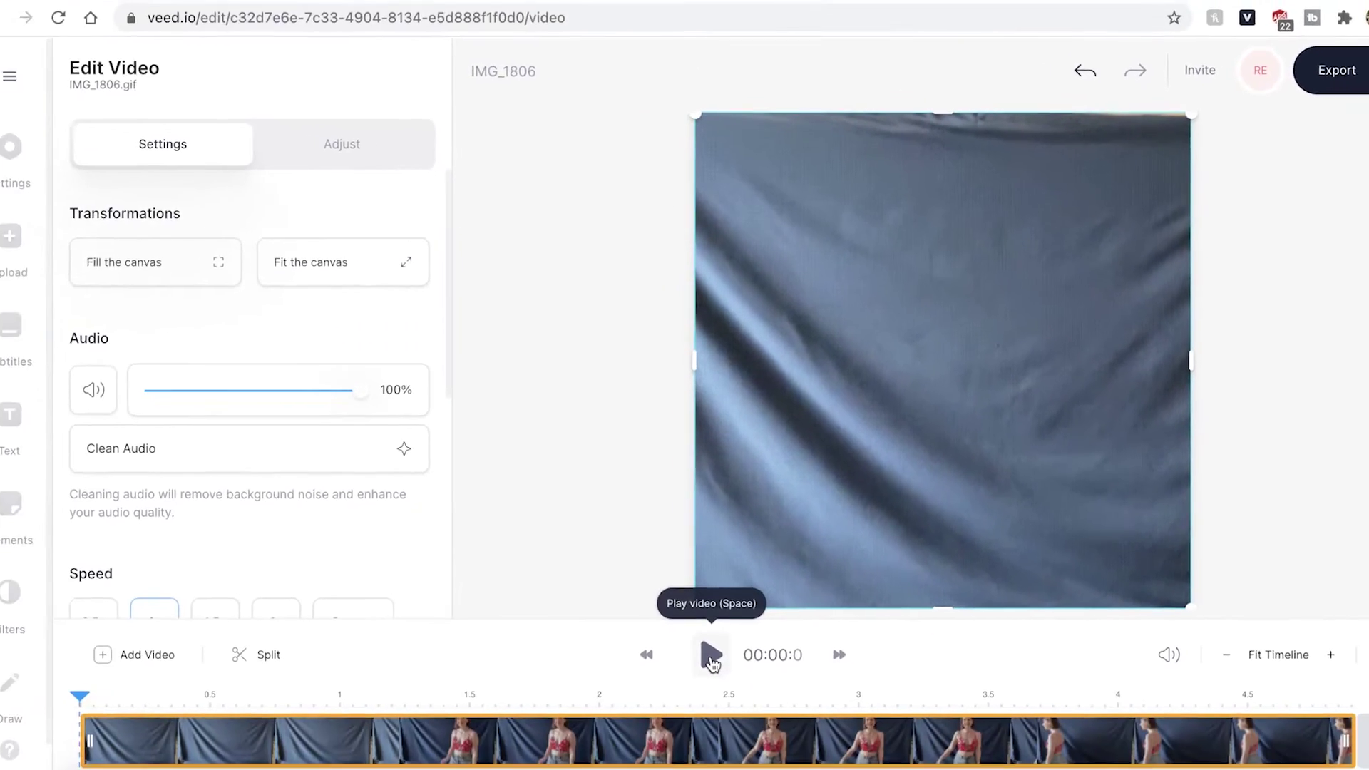
left_click(711, 656)
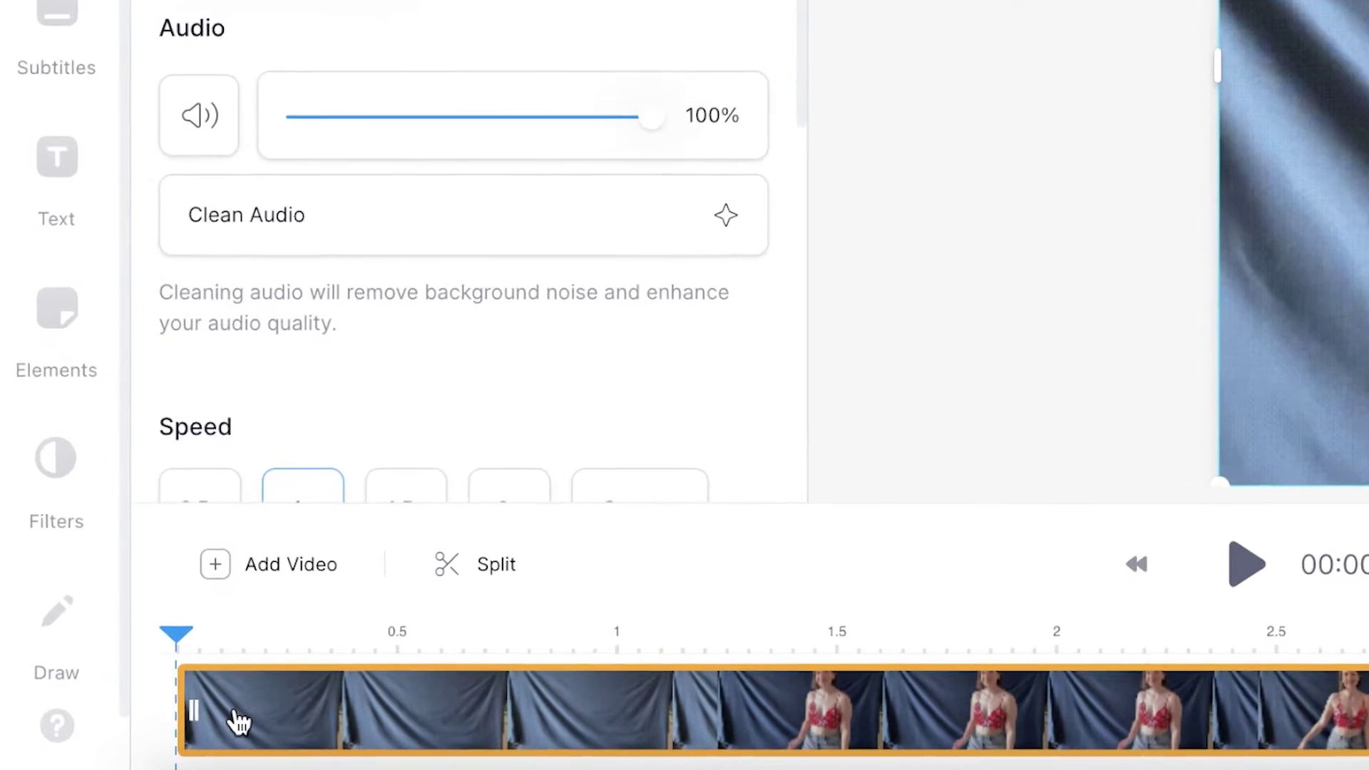
Trim the clip to start at 0.2 s and split it at about 1.75 s.
mouse_move(234, 692)
left_mouse_down()
mouse_move(370, 678)
mouse_move(199, 686)
left_mouse_up()
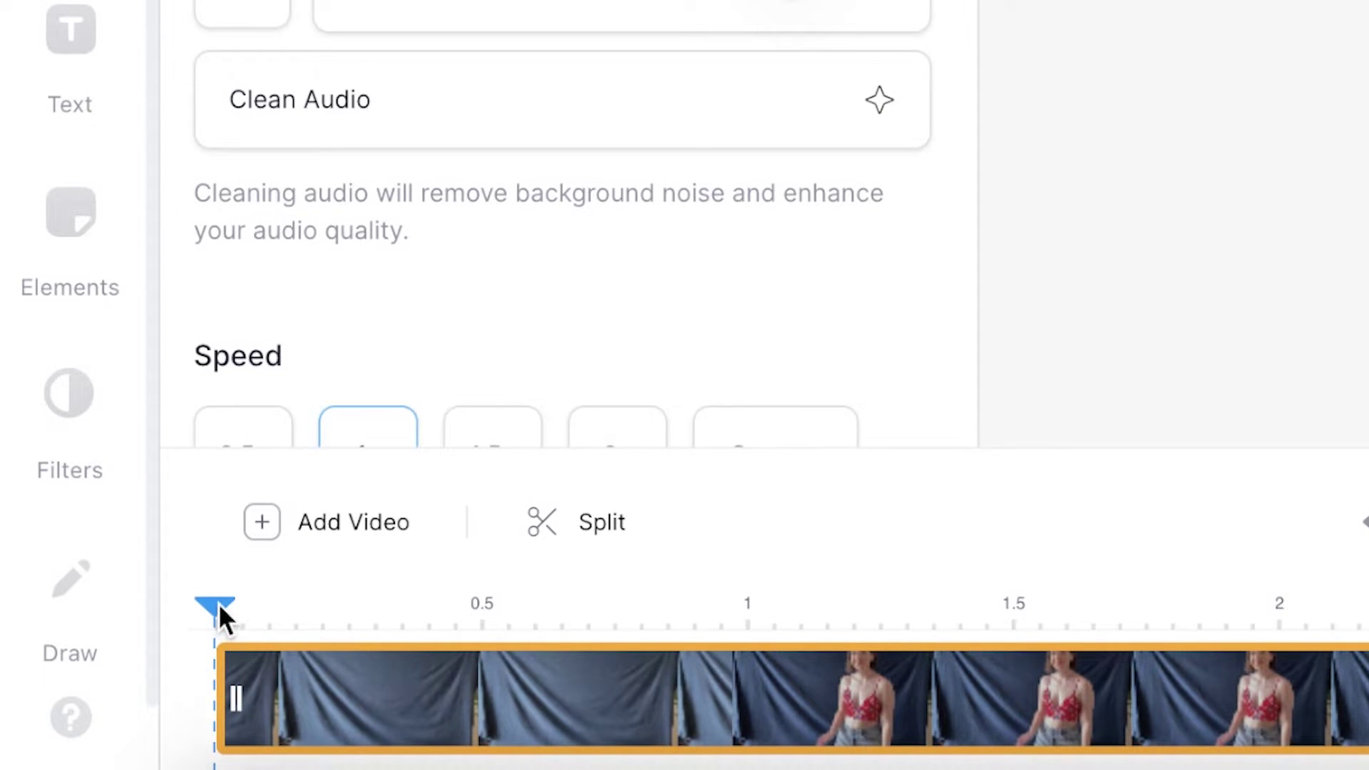
left_click_drag(218, 605, 812, 605)
left_click(568, 526)
Split again at about 2.45 s, delete the middle piece, and close the gap.
left_click(1293, 605)
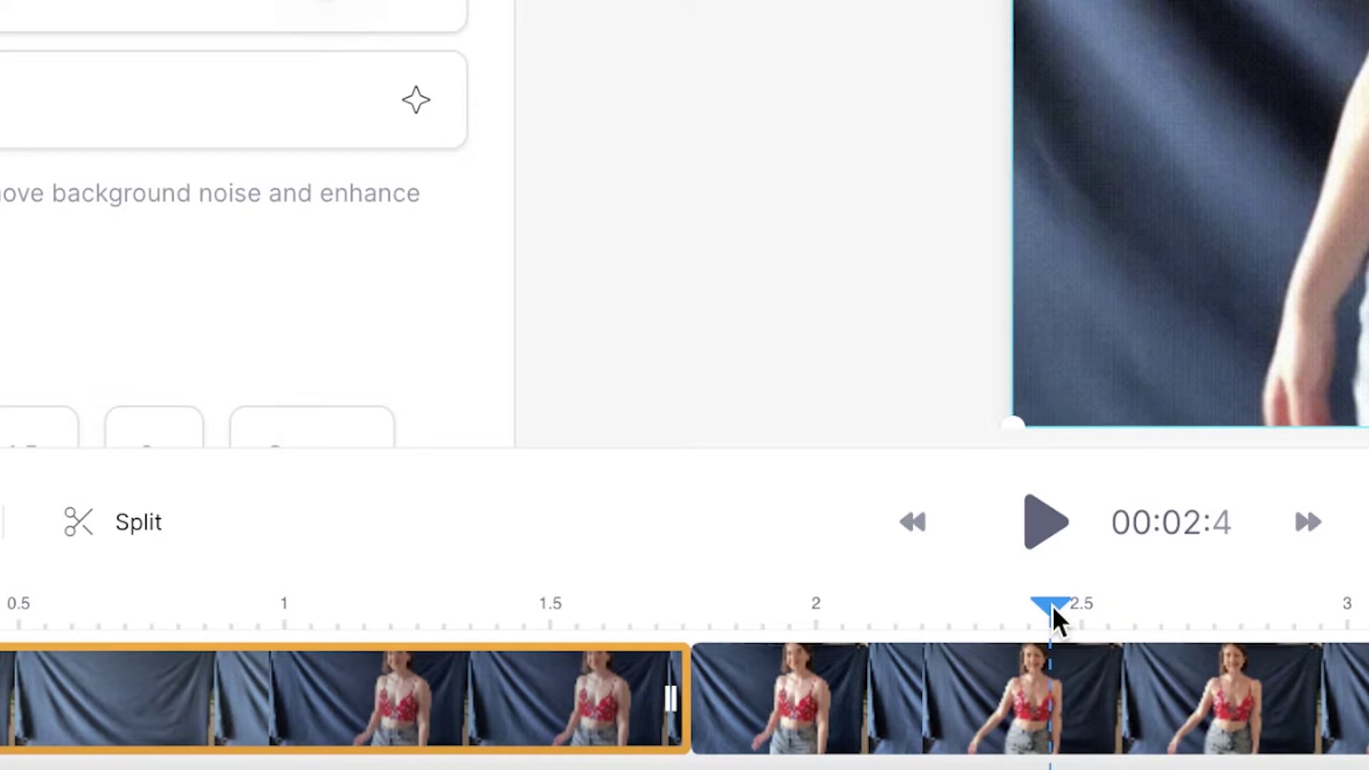
left_click(1006, 708)
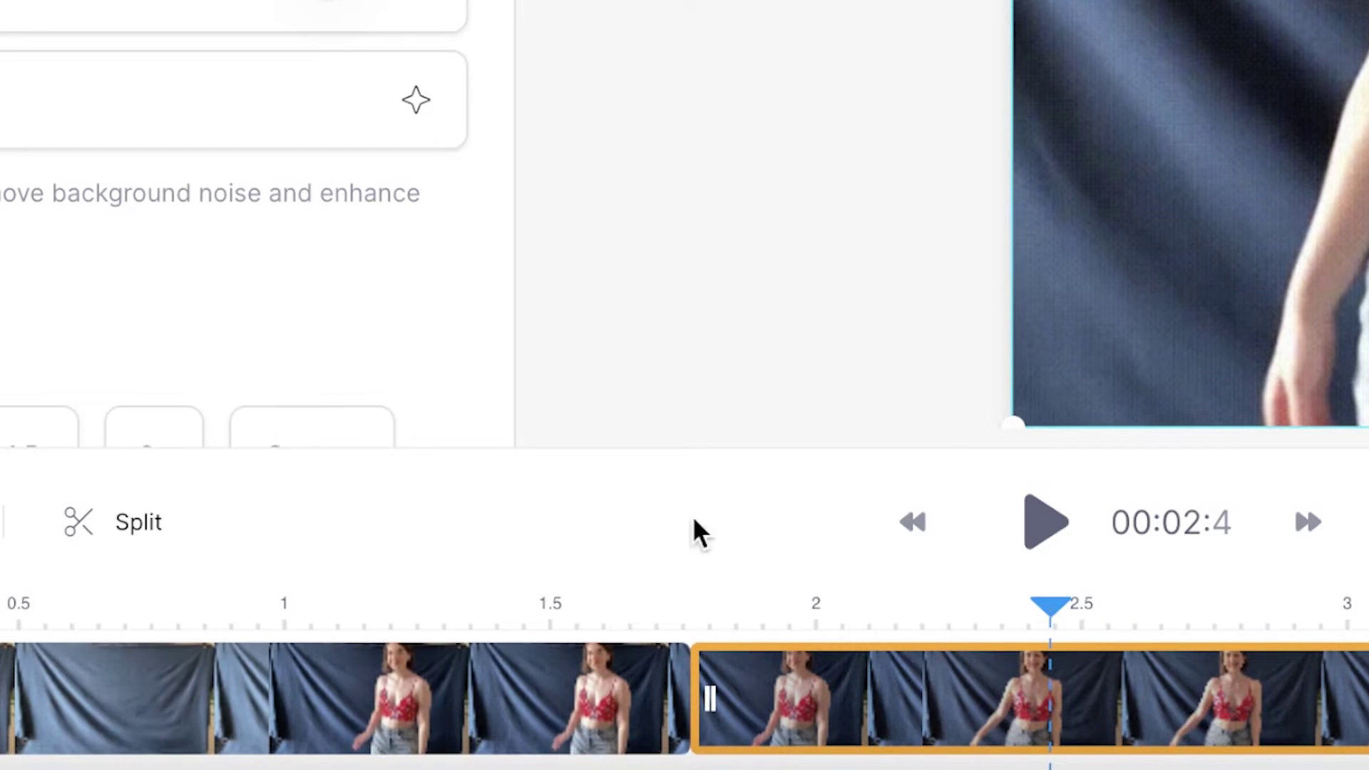
key("s")
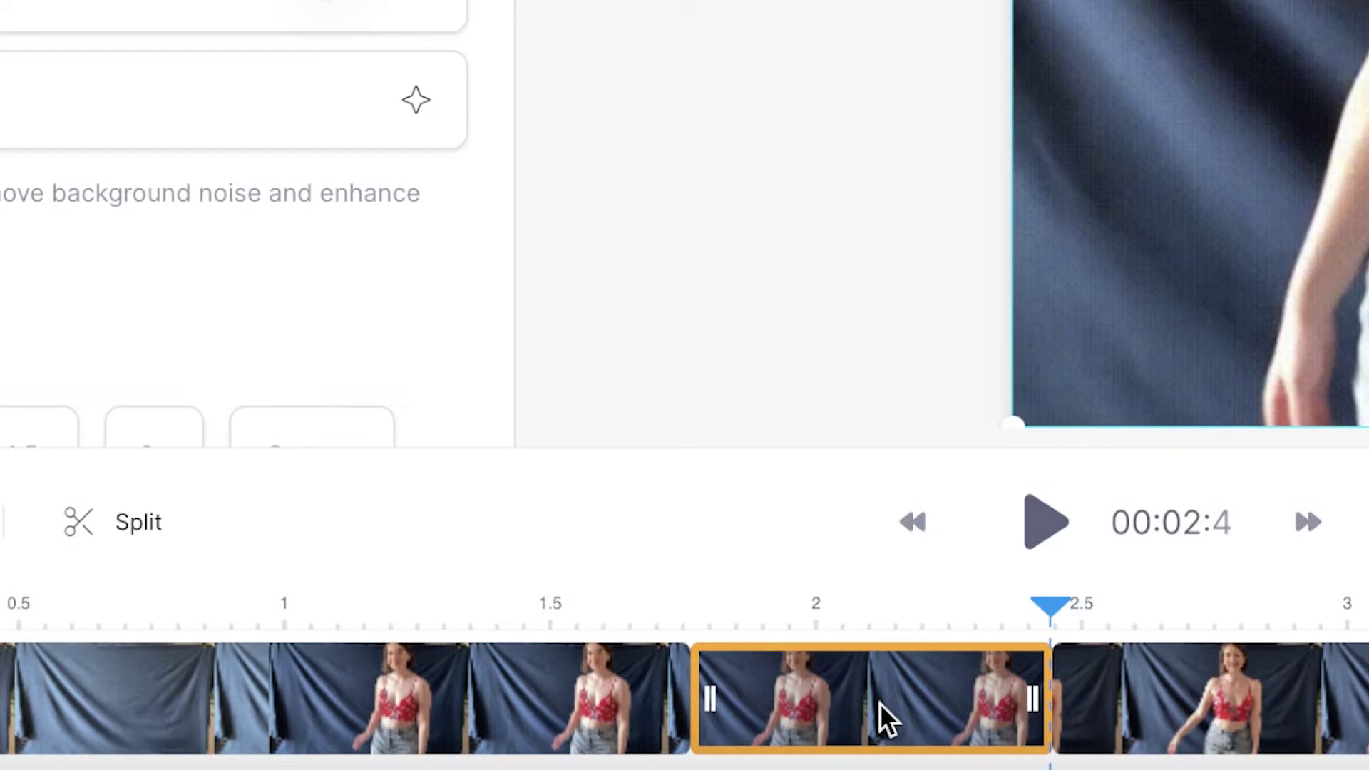
key("Delete")
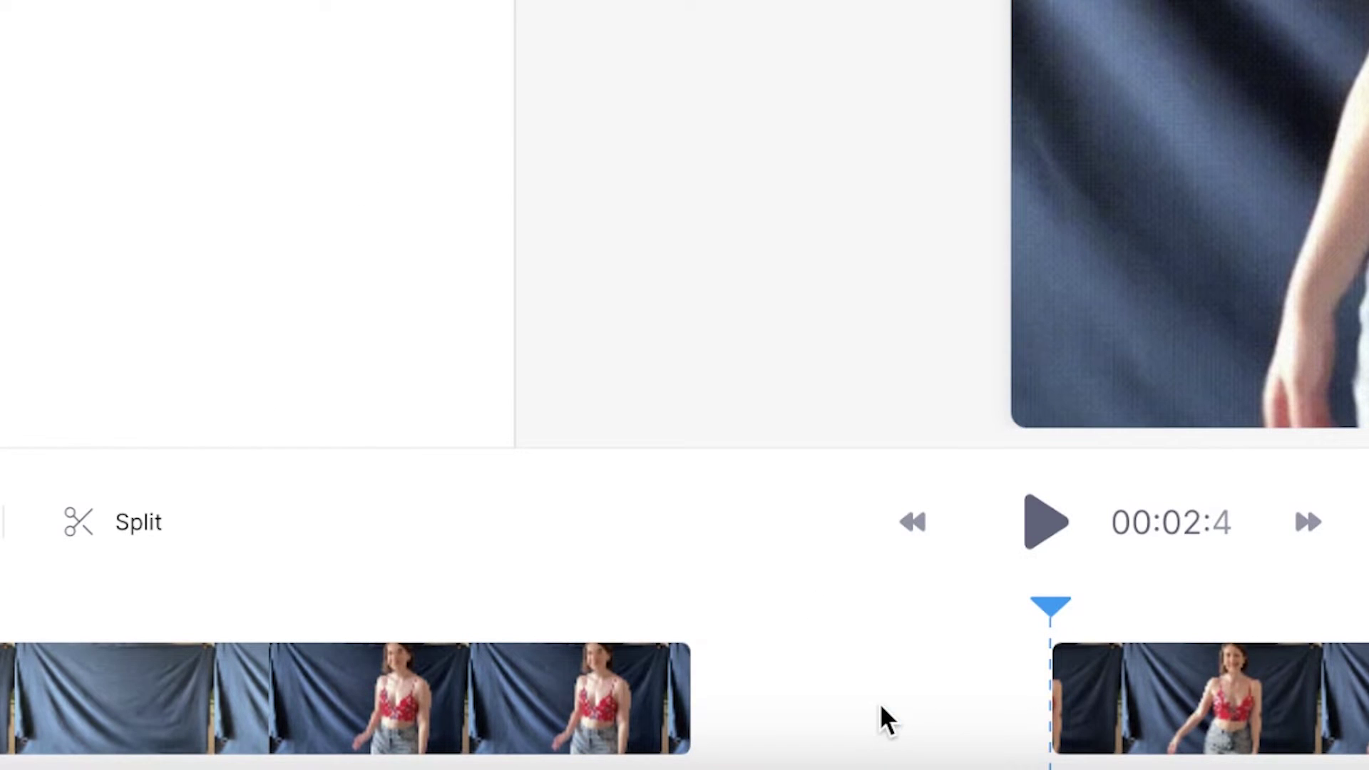
left_click(879, 703)
left_click_drag(1287, 706, 863, 735)
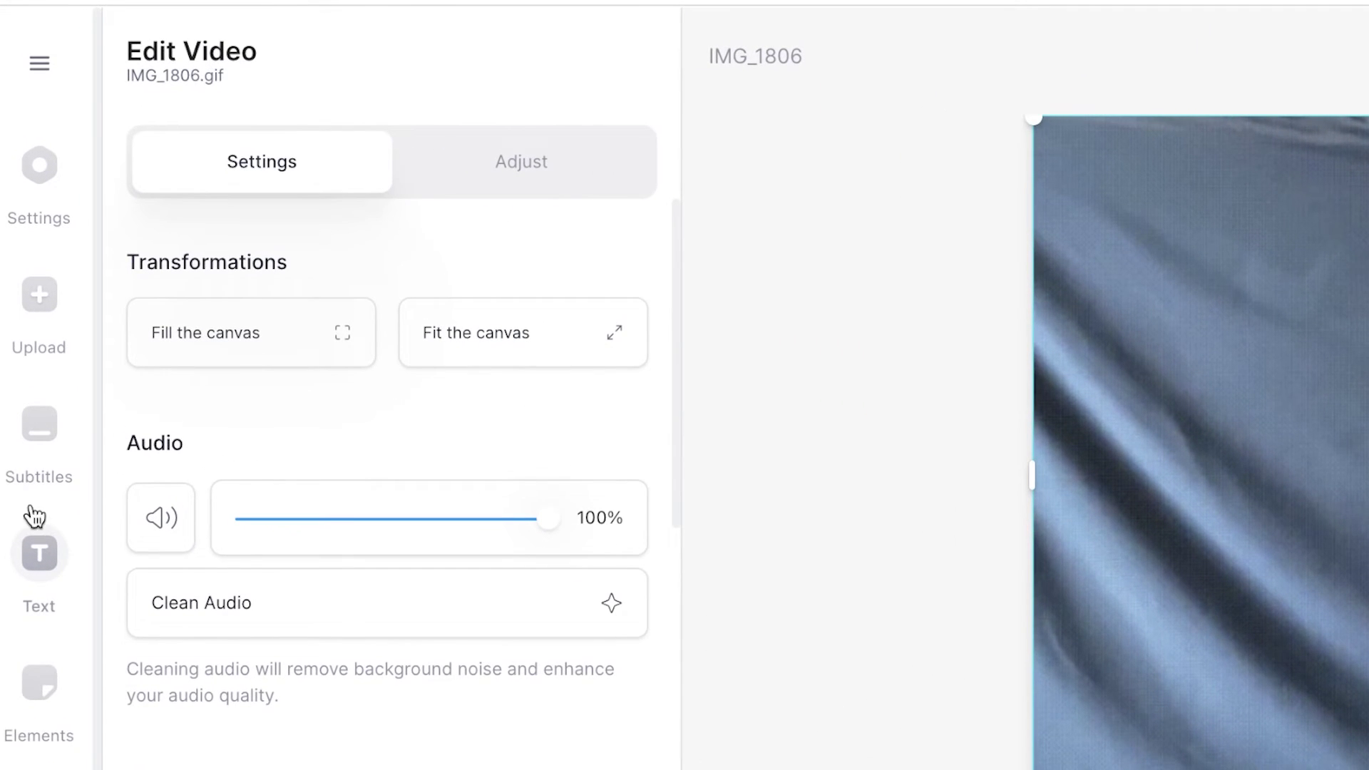
Add a headline text reading 'GIF' in the Anton font.
left_click(38, 573)
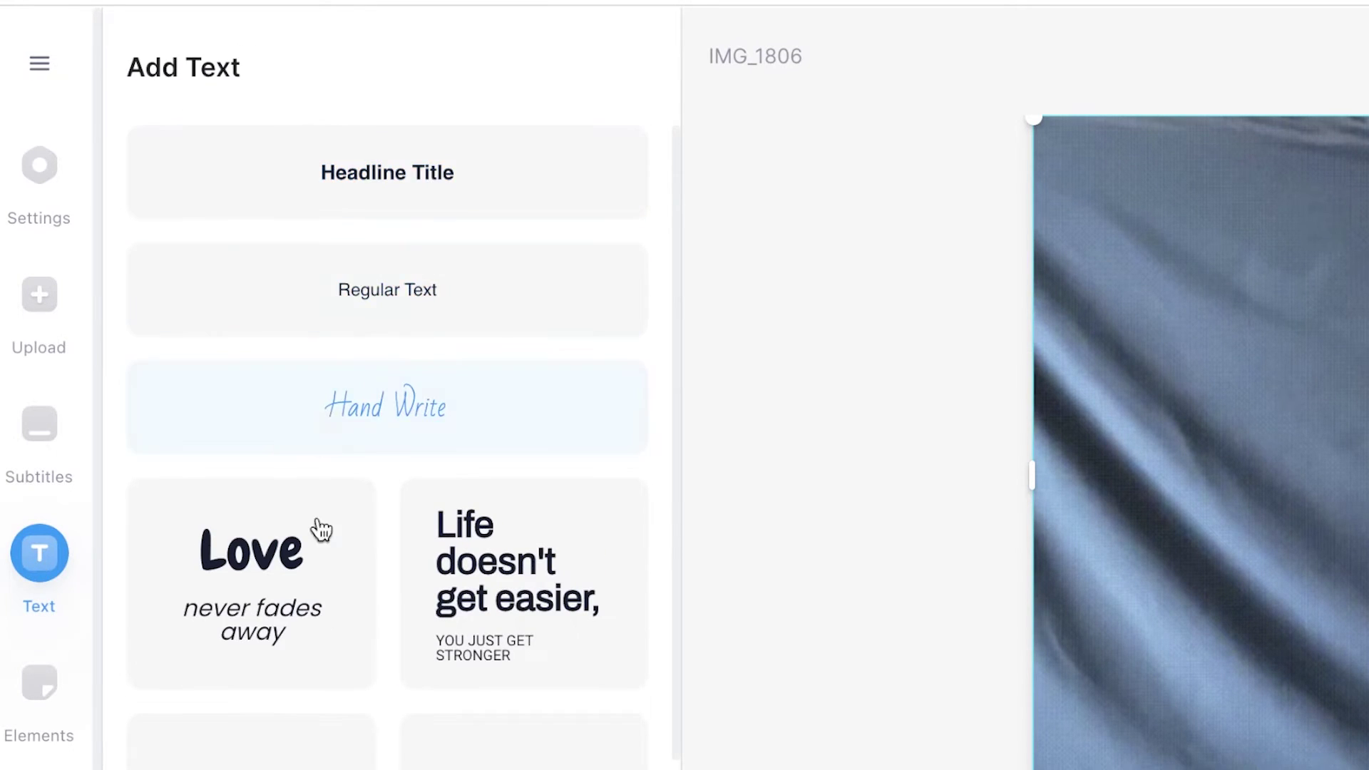
left_click(360, 164)
type("GIF")
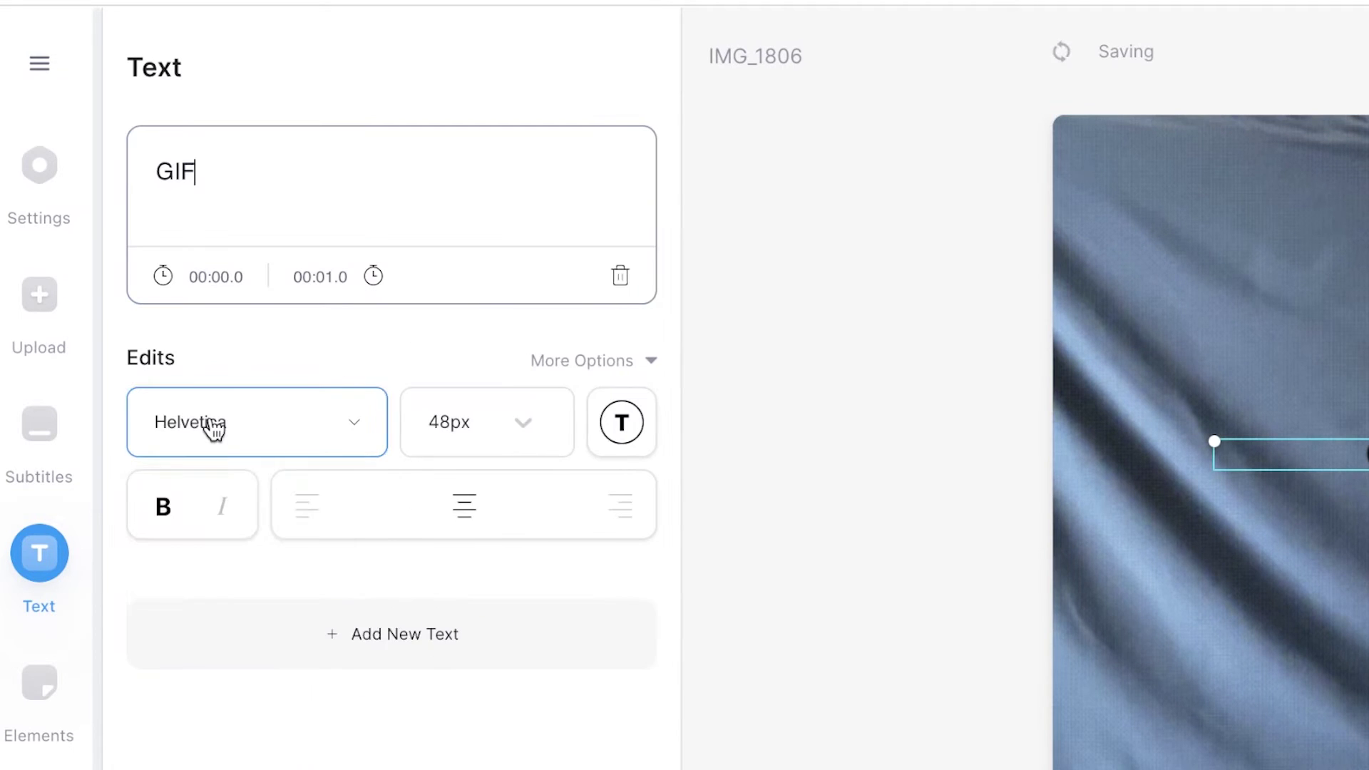
left_click(213, 426)
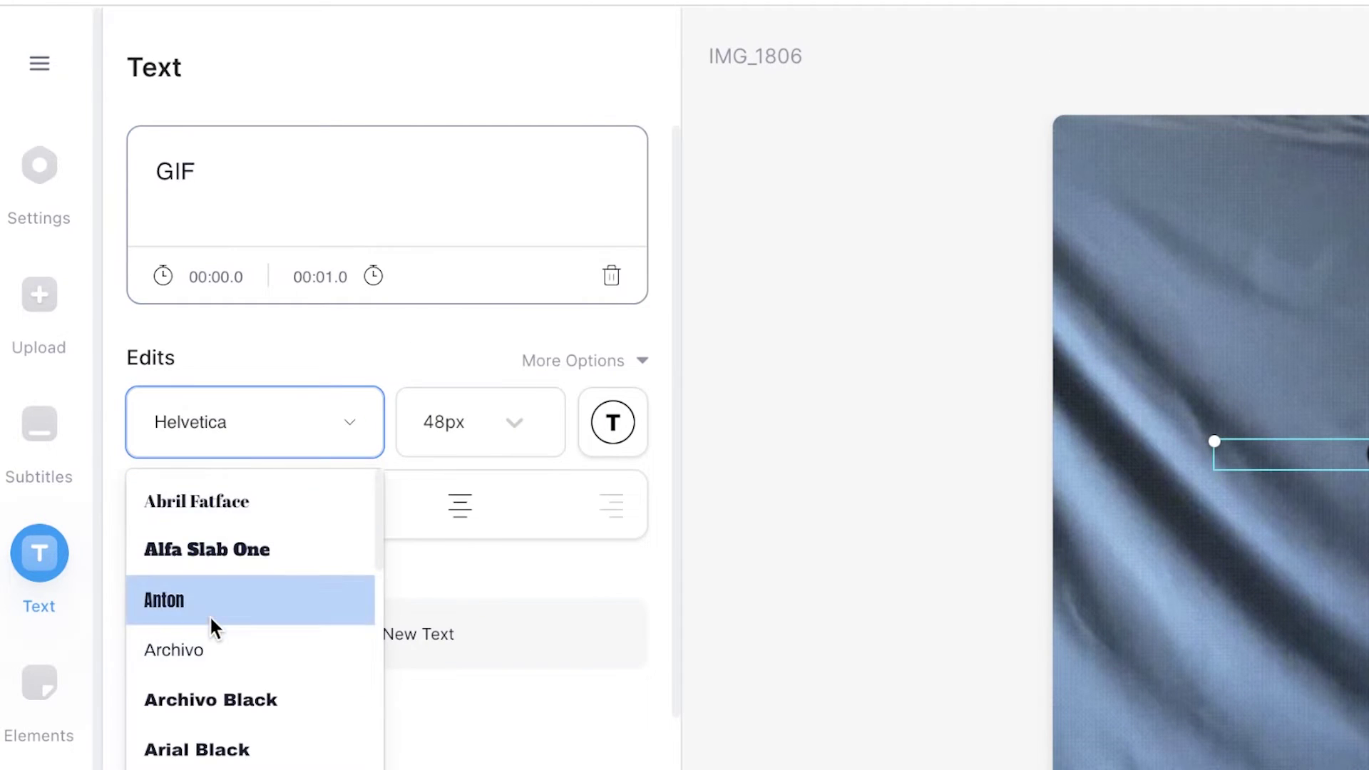
left_click(212, 626)
Make the GIF caption 72px and red.
left_click(451, 425)
scroll(519, 696, "down", 4)
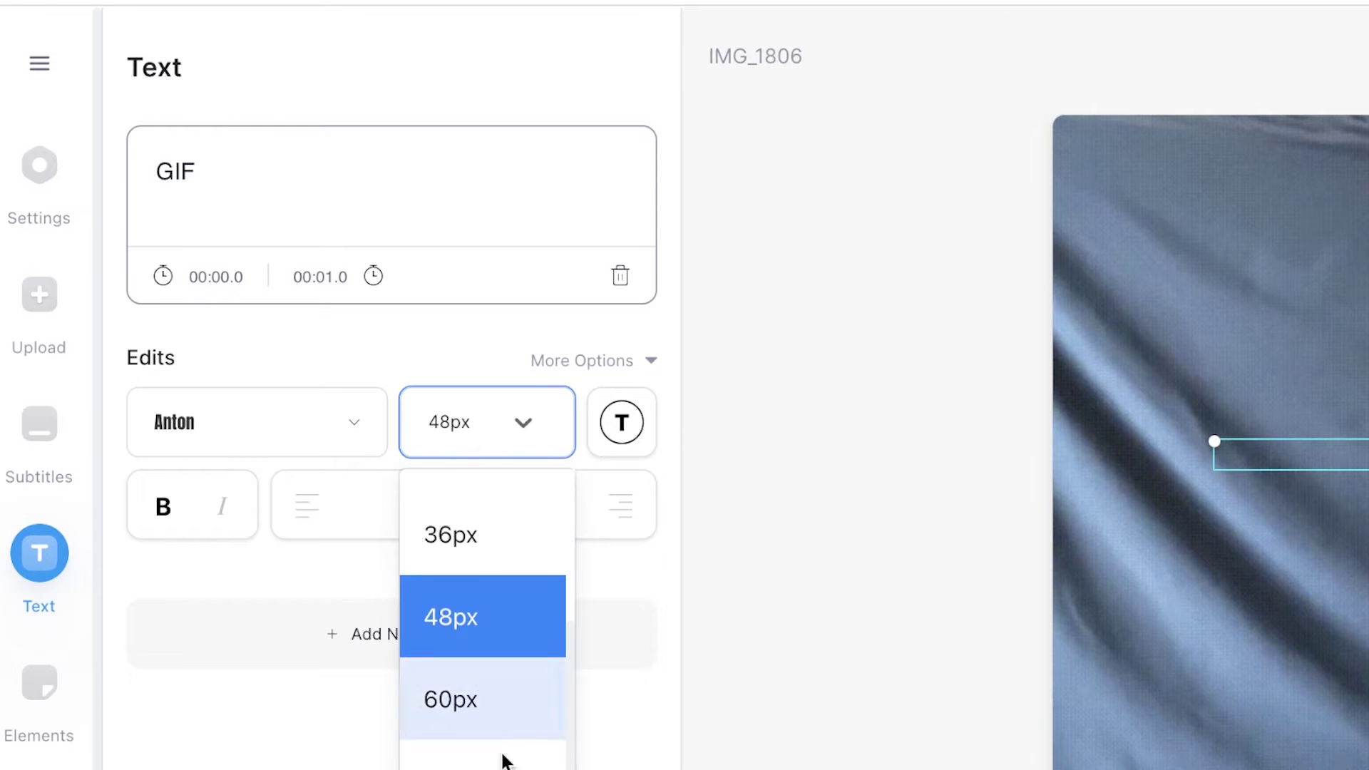
left_click(502, 752)
left_click(632, 430)
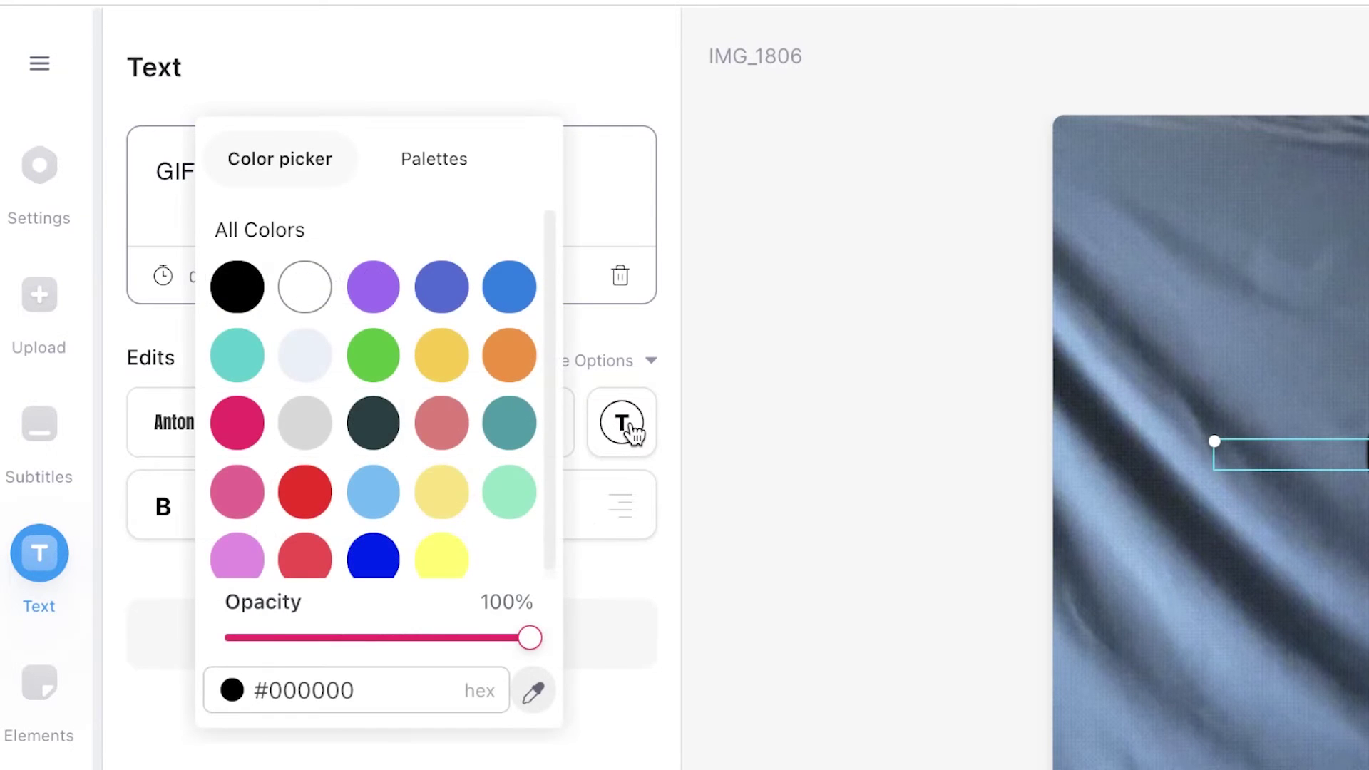
left_click(308, 502)
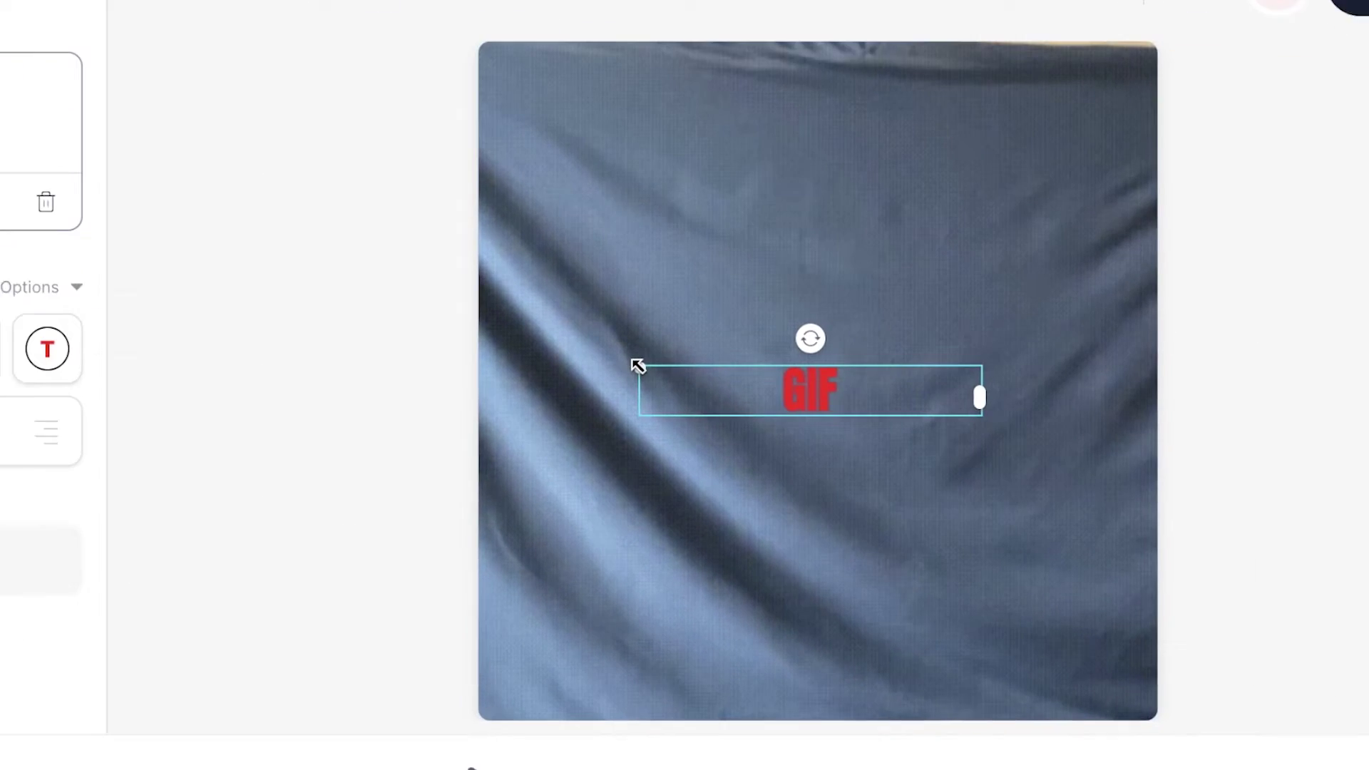
Enlarge the caption, centre it near the canvas top, and extend it to about 1.7 s.
left_click_drag(458, 277, 307, 243)
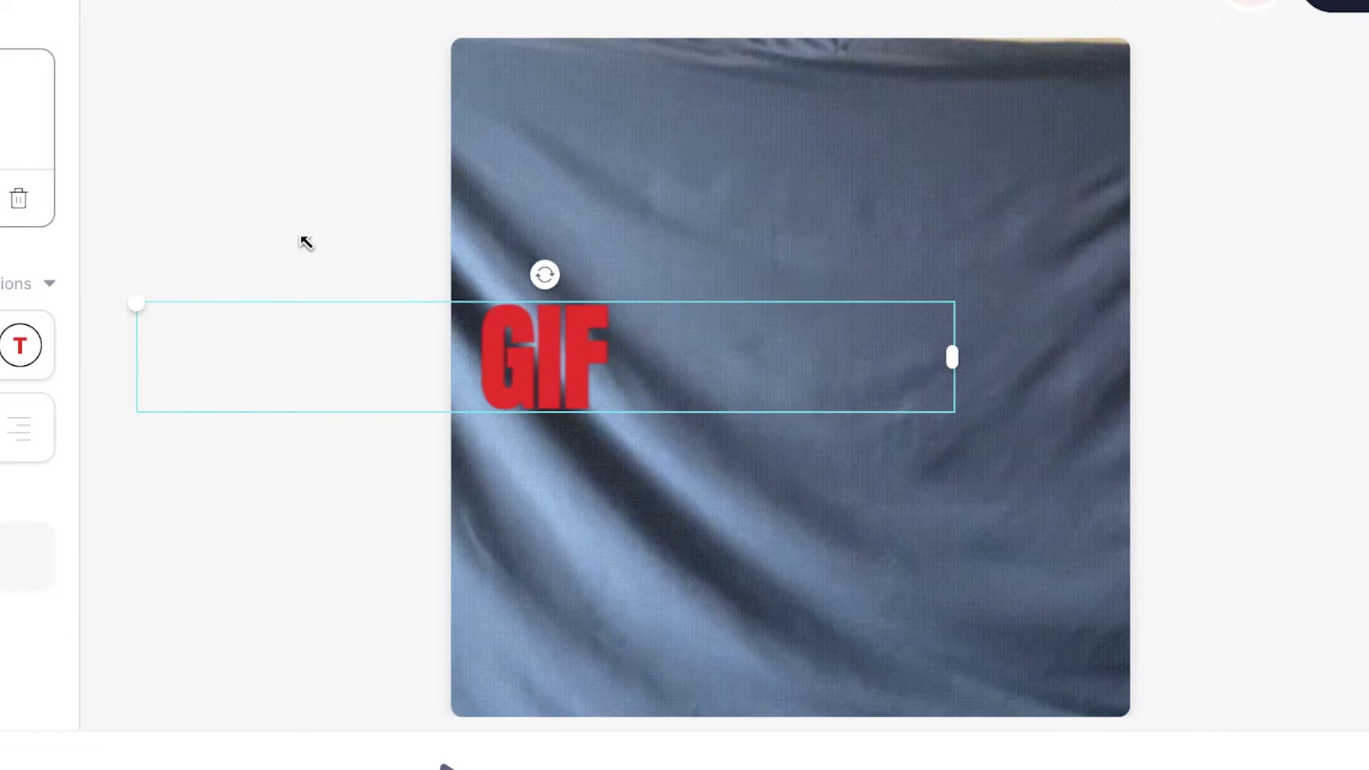
left_click_drag(519, 332, 776, 91)
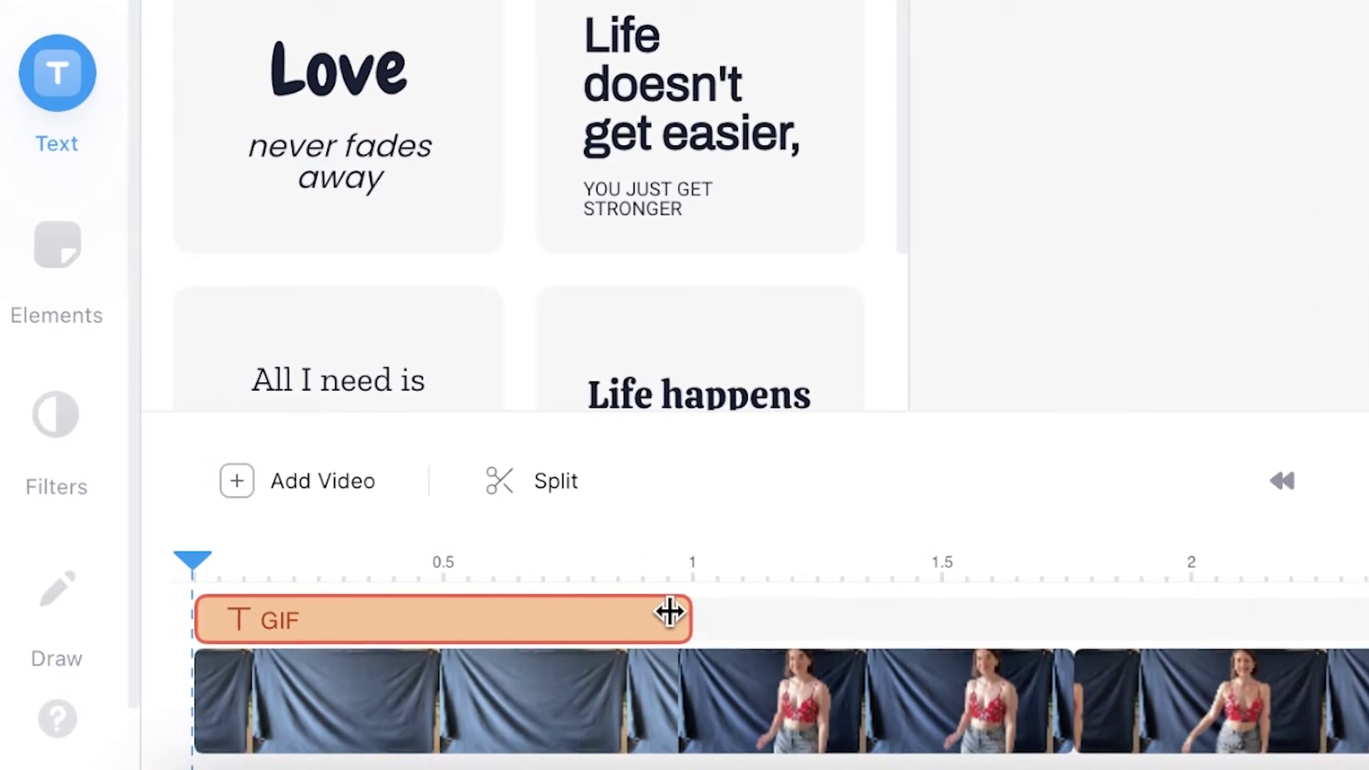
left_click_drag(733, 610, 1248, 613)
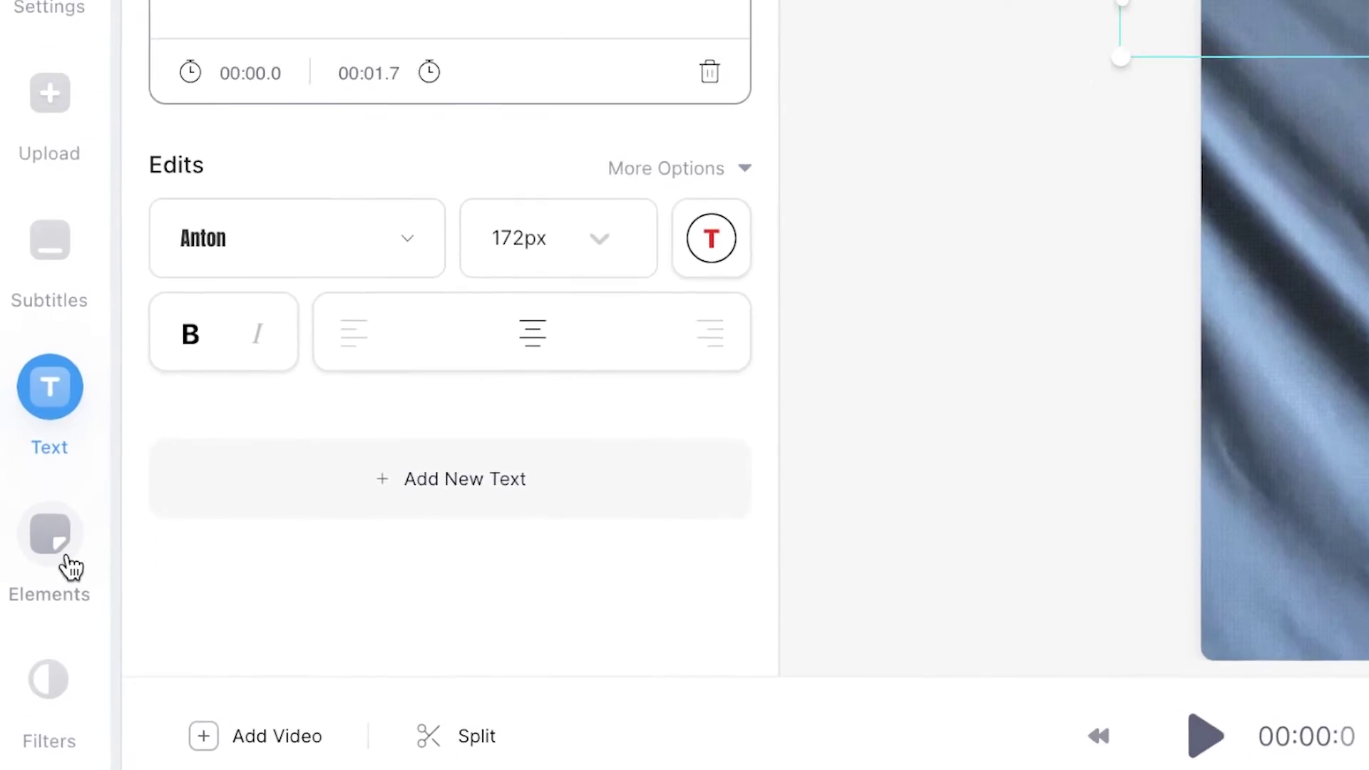
Add the laughing-with-tears emoji sticker to the canvas.
left_click(71, 567)
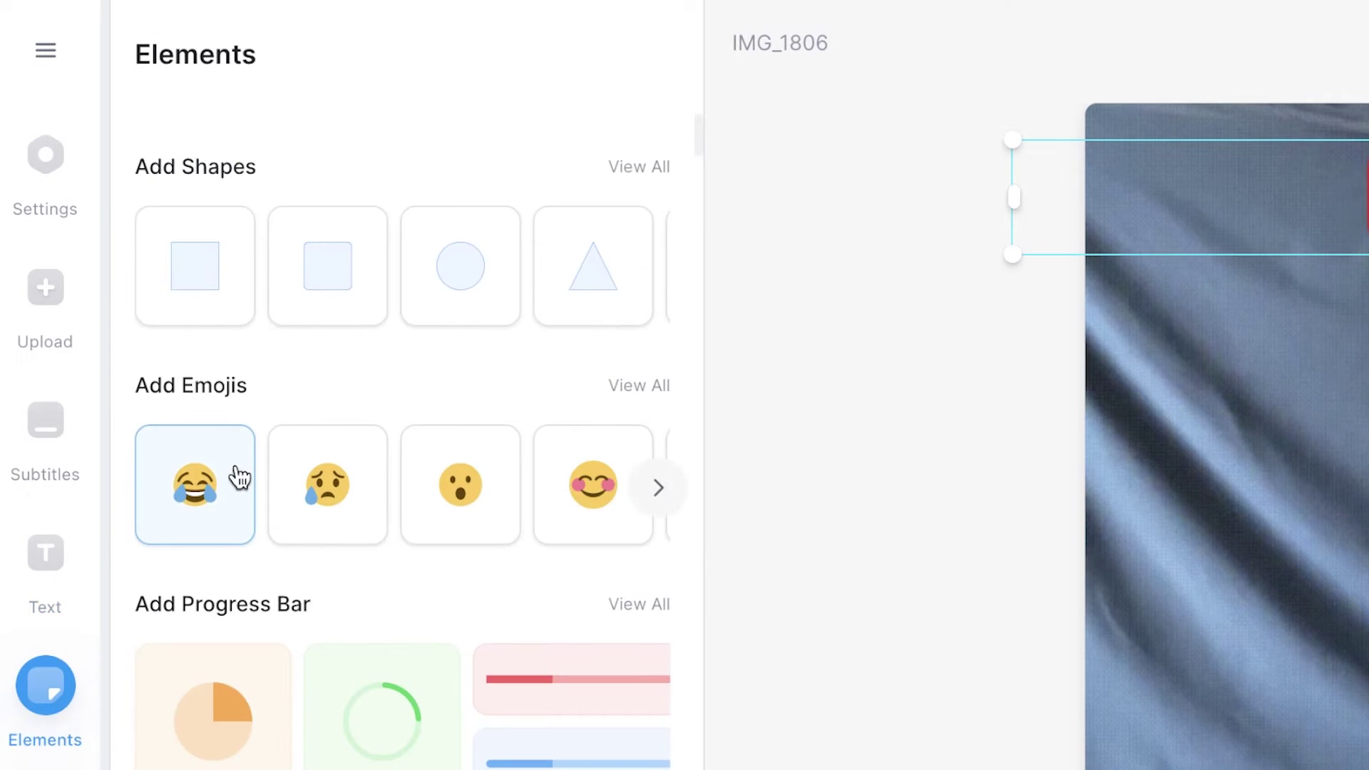
scroll(257, 477, "down", 8)
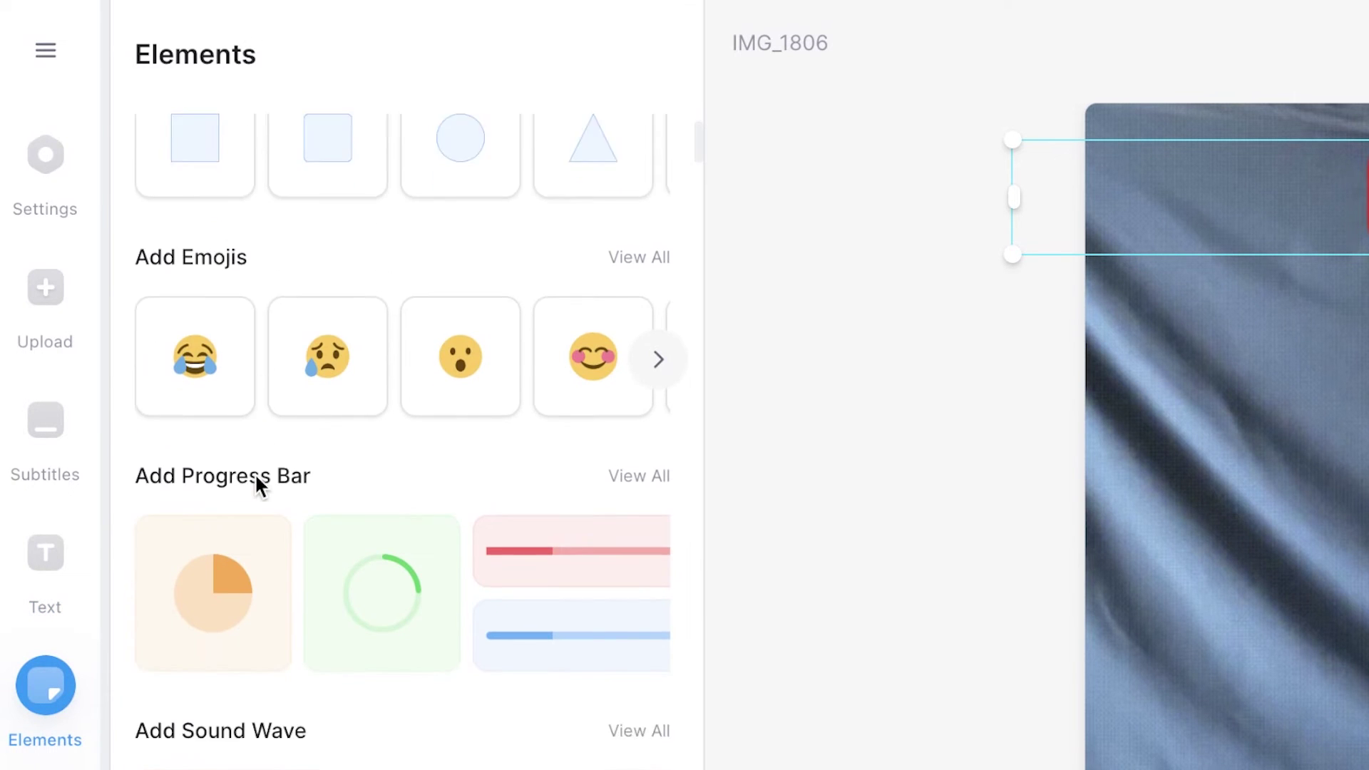
scroll(258, 488, "down", 12)
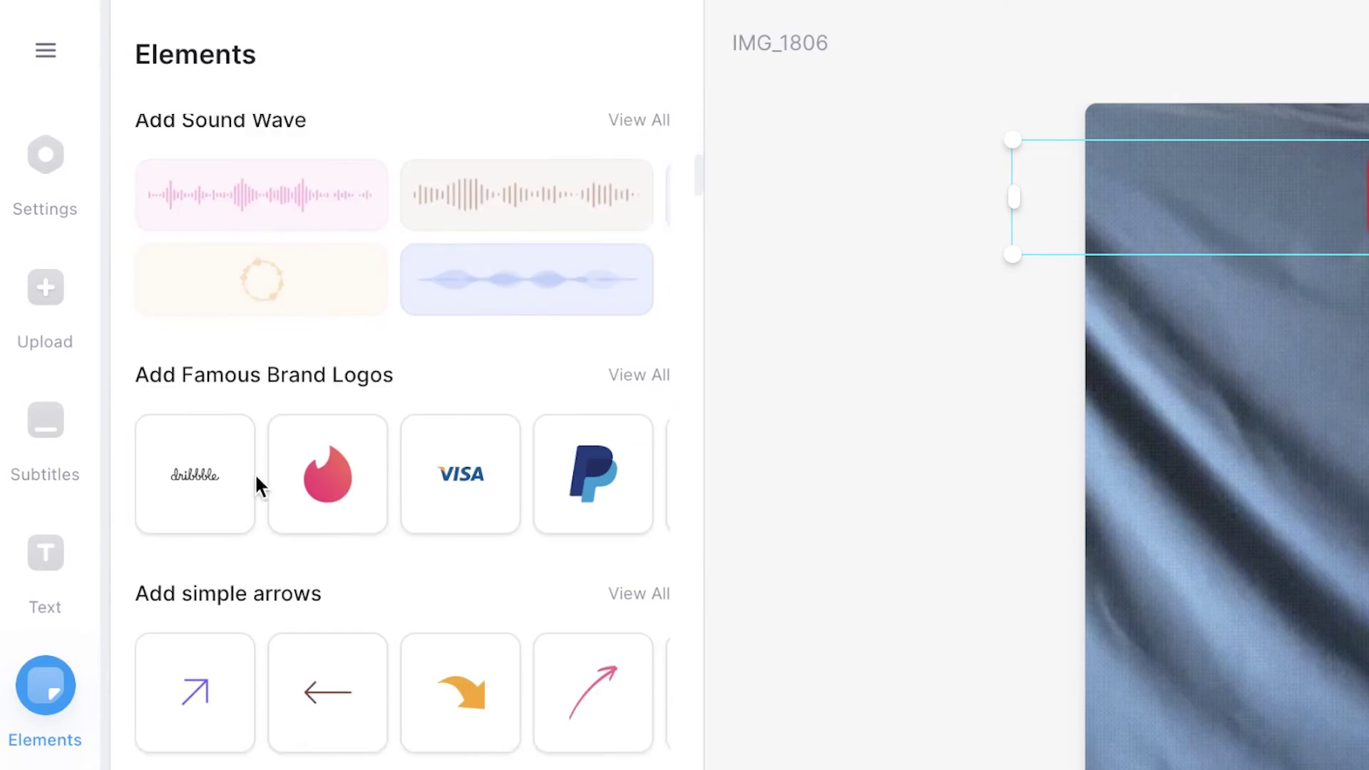
scroll(254, 479, "down", 8)
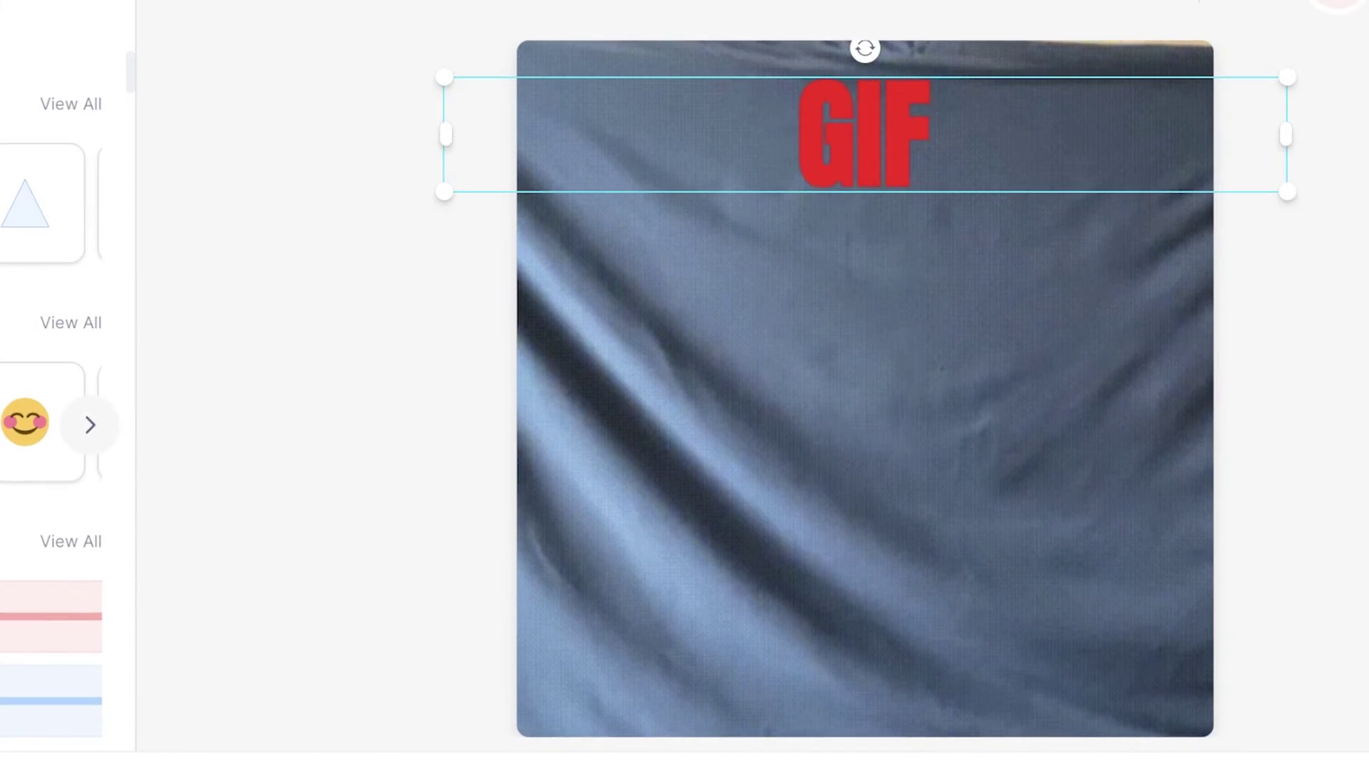
left_click(204, 489)
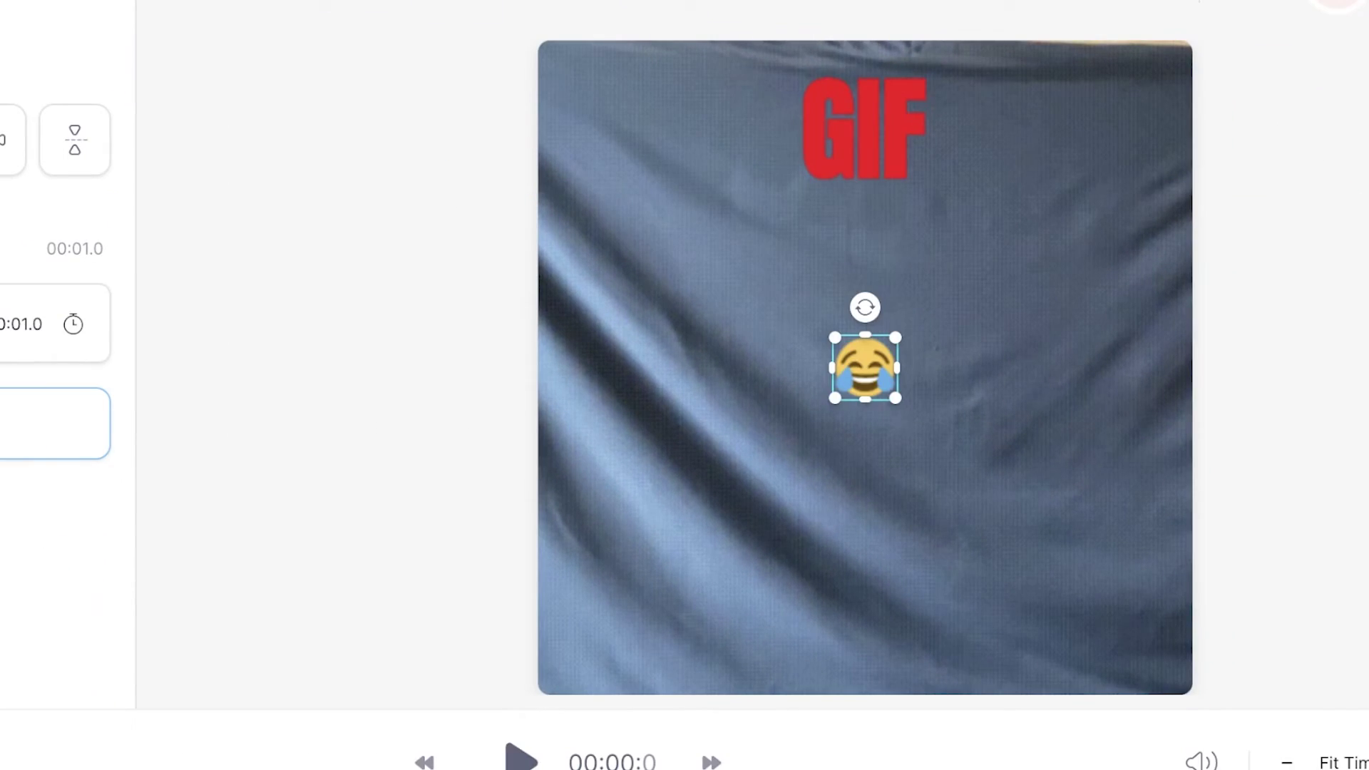
Enlarge the emoji, rotate it to about -75 degrees, and extend it to about 1.78 s.
left_click_drag(897, 400, 1009, 492)
left_click_drag(920, 307, 839, 401)
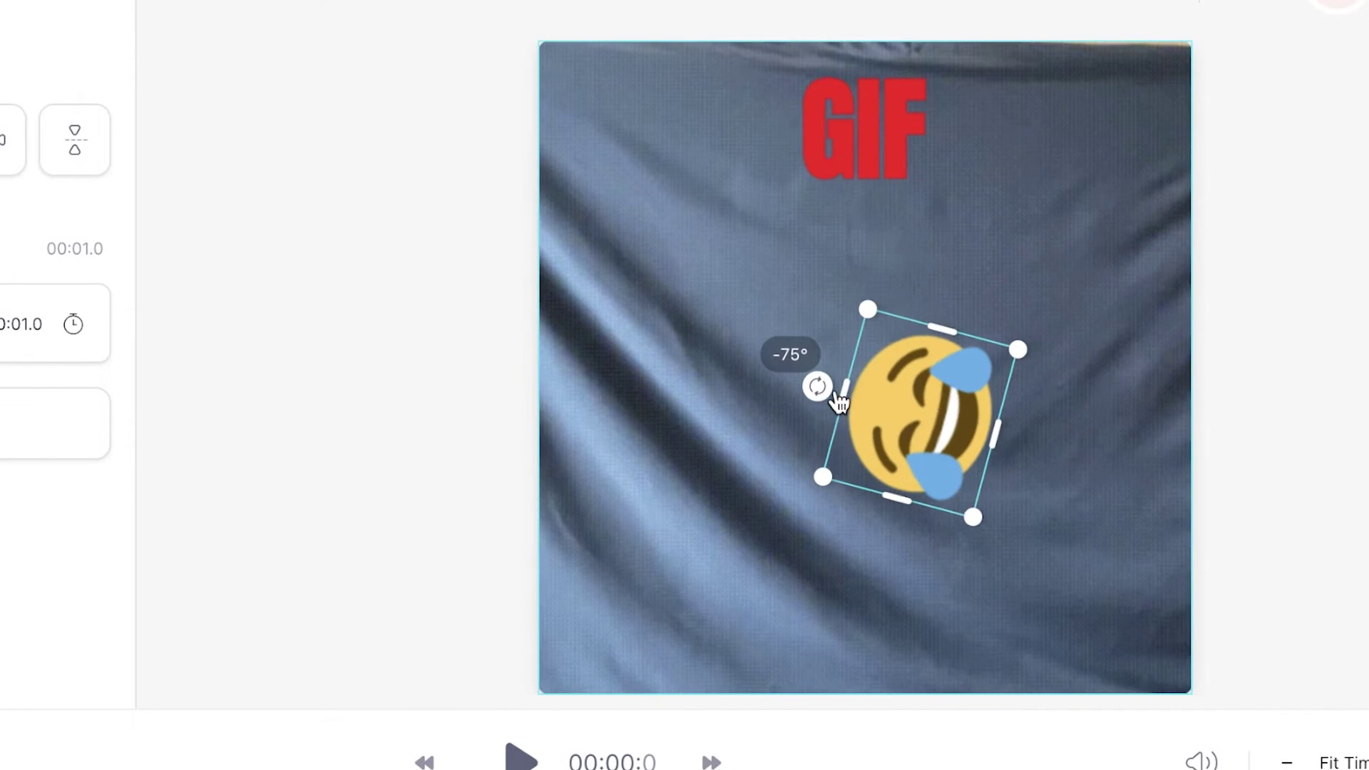
left_click_drag(0, 769, 137, 769)
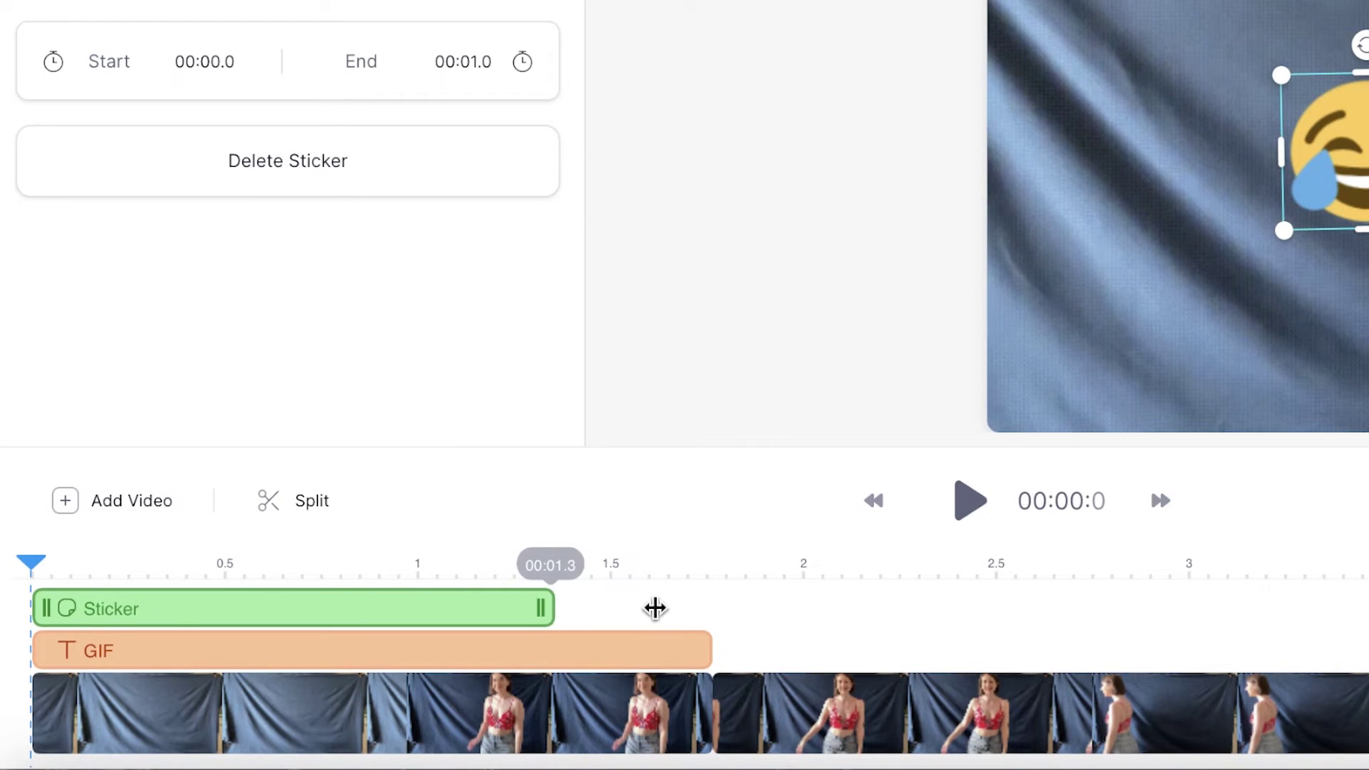
left_click_drag(678, 605, 718, 605)
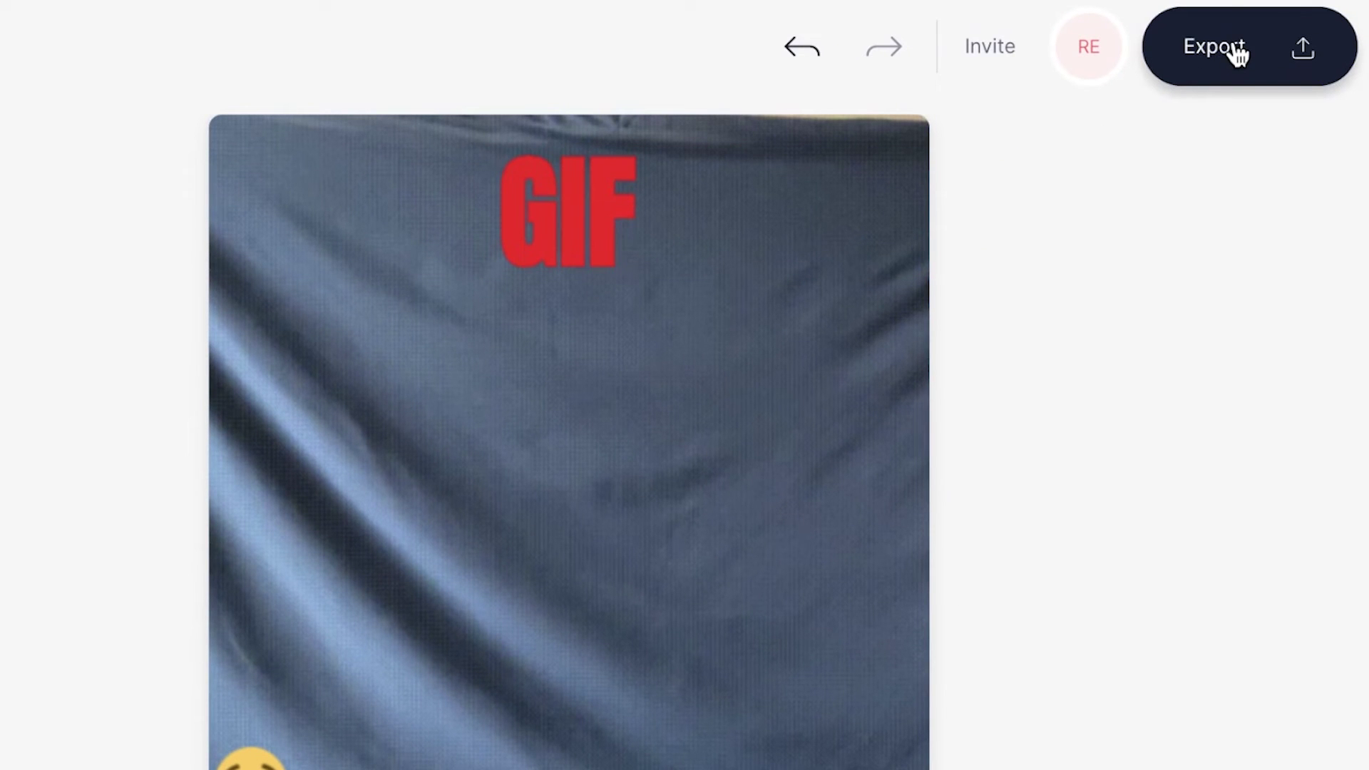
Export the video using the HD preset.
left_click(1239, 51)
scroll(1124, 619, "down", 3)
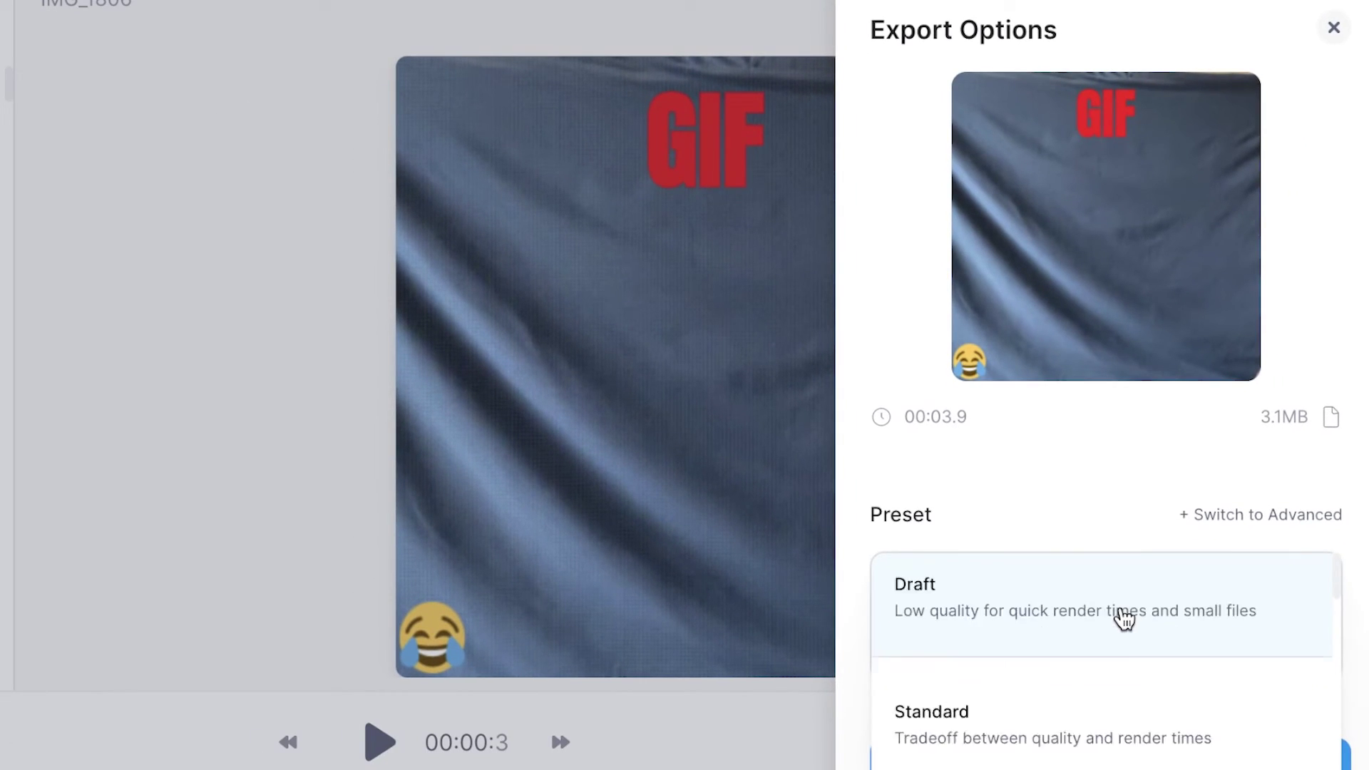
scroll(1125, 619, "down", 2)
scroll(1115, 617, "up", 2)
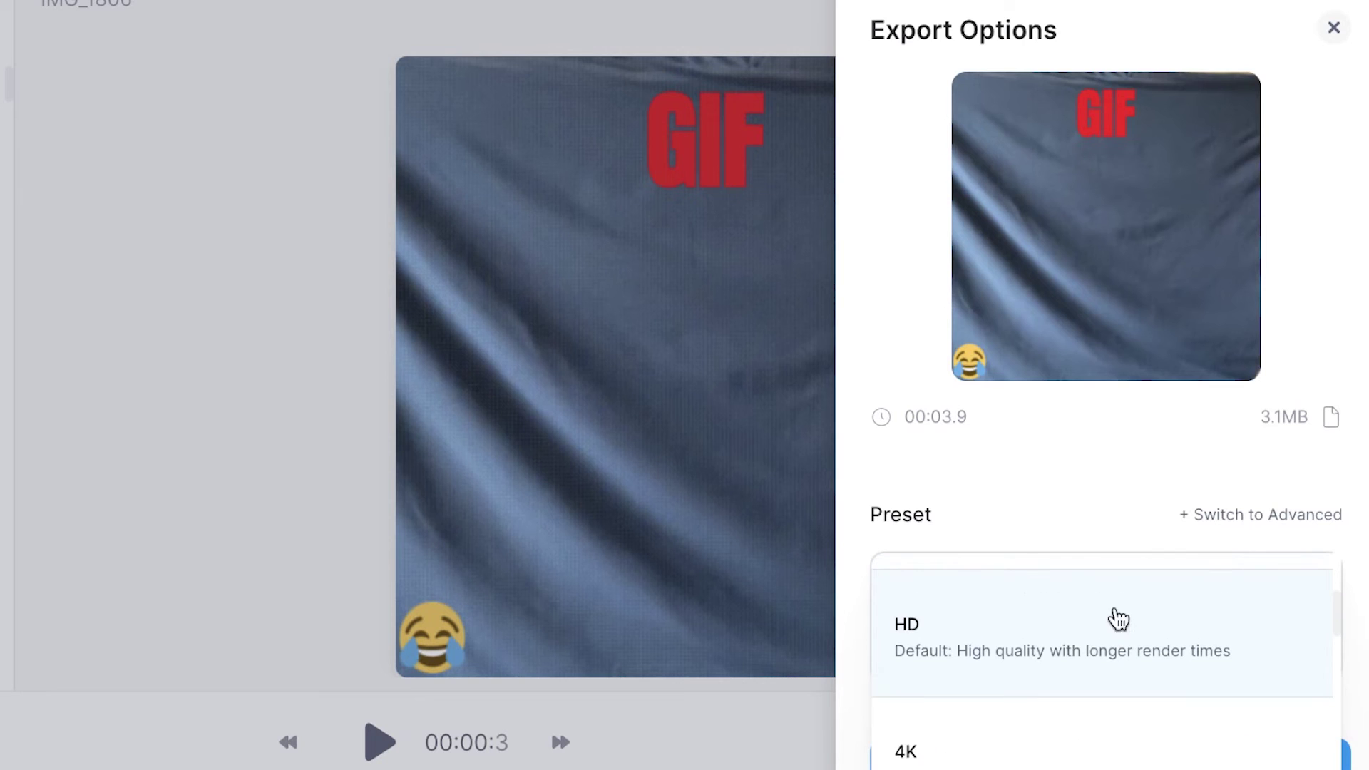
left_click(1062, 643)
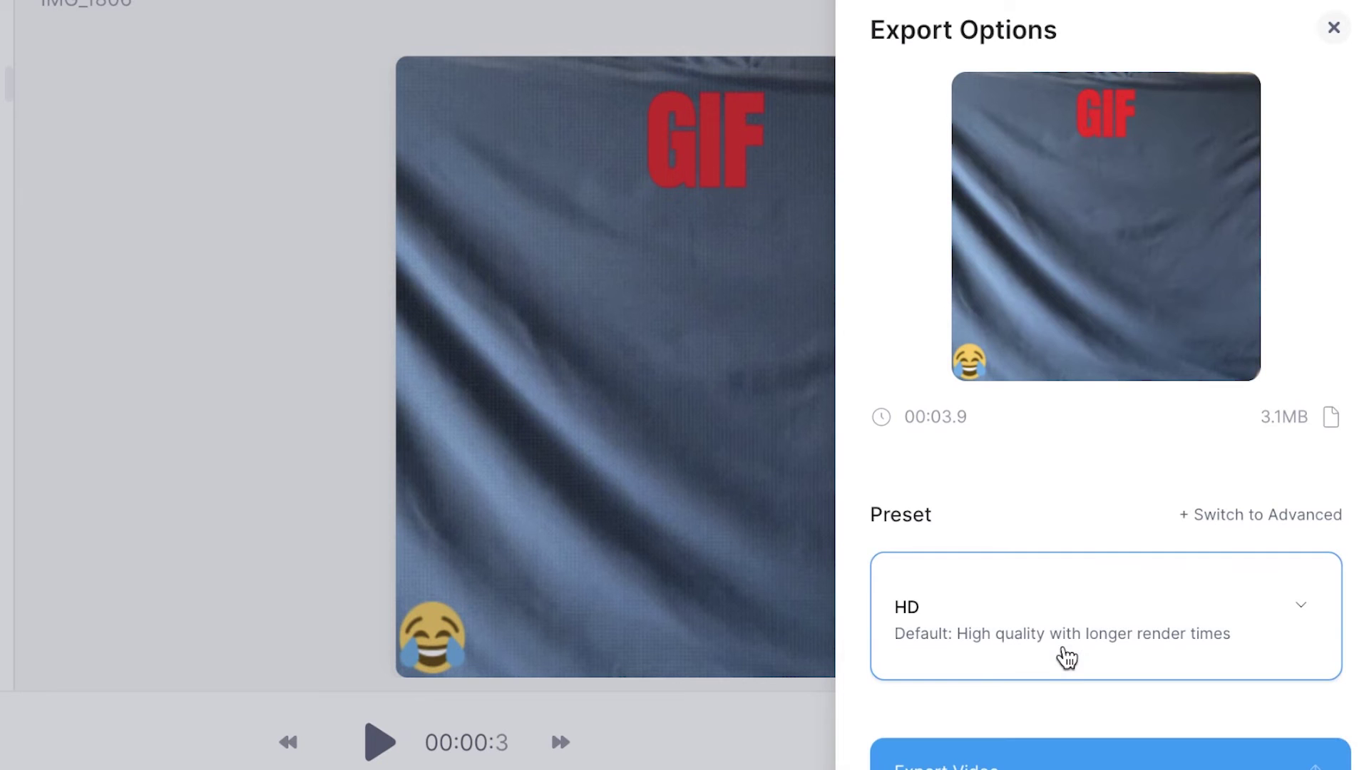
left_click(1024, 763)
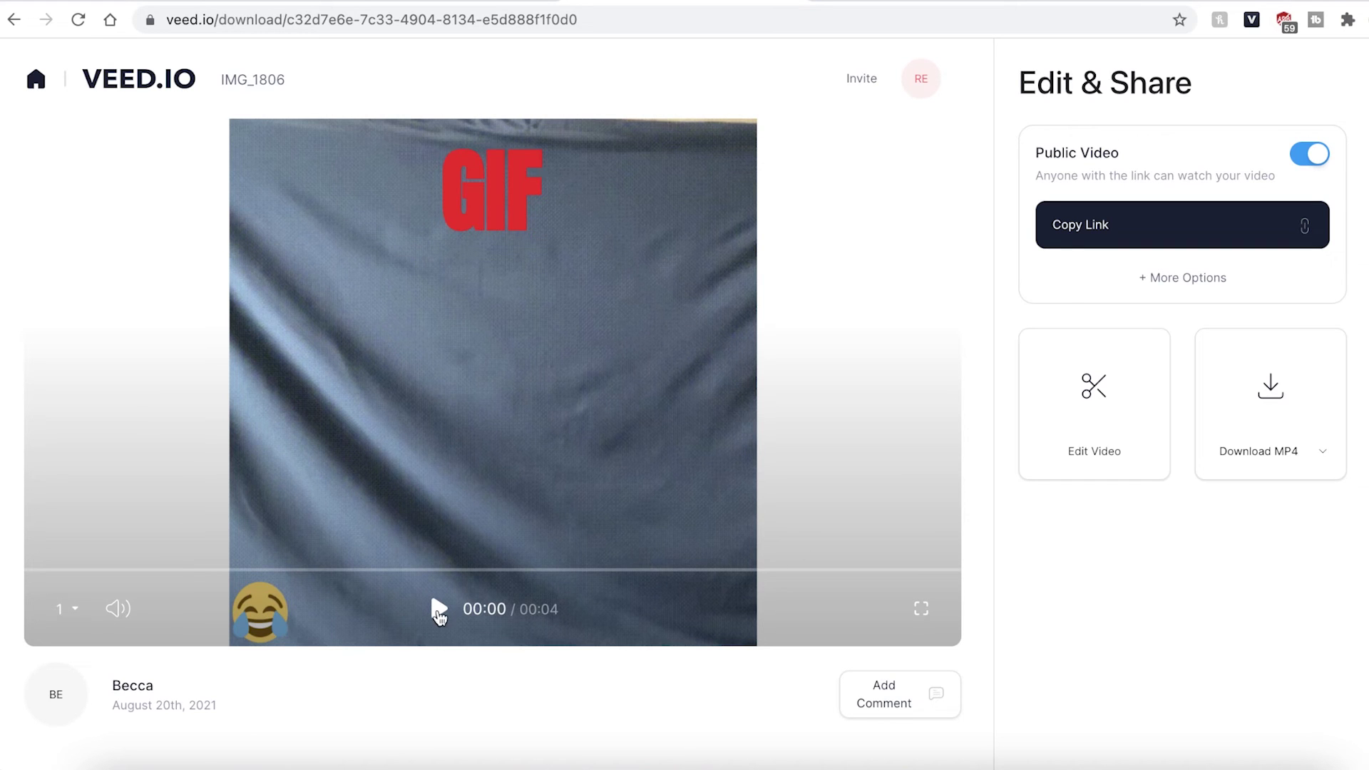
Play the exported clip, then download it as the GIF file IMG_1806.gif.
left_click(437, 609)
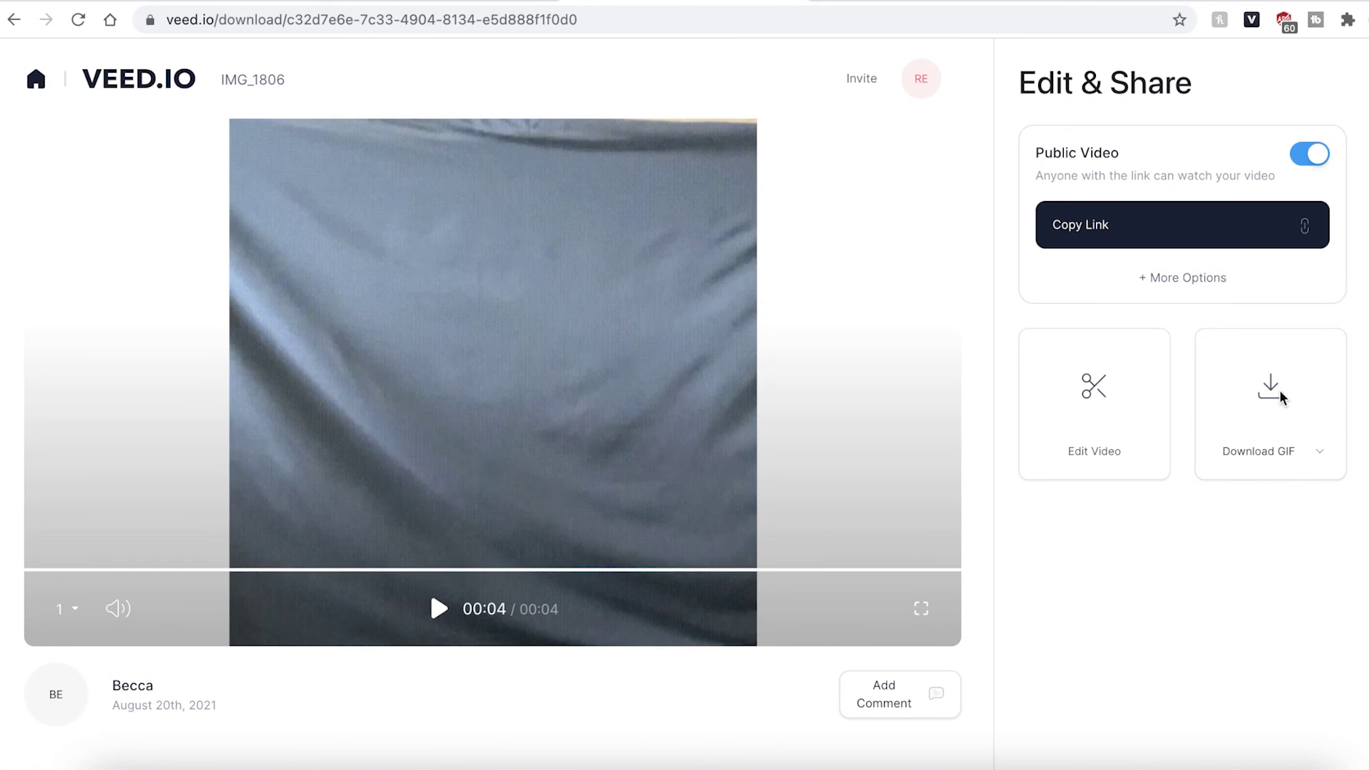
left_click(1280, 396)
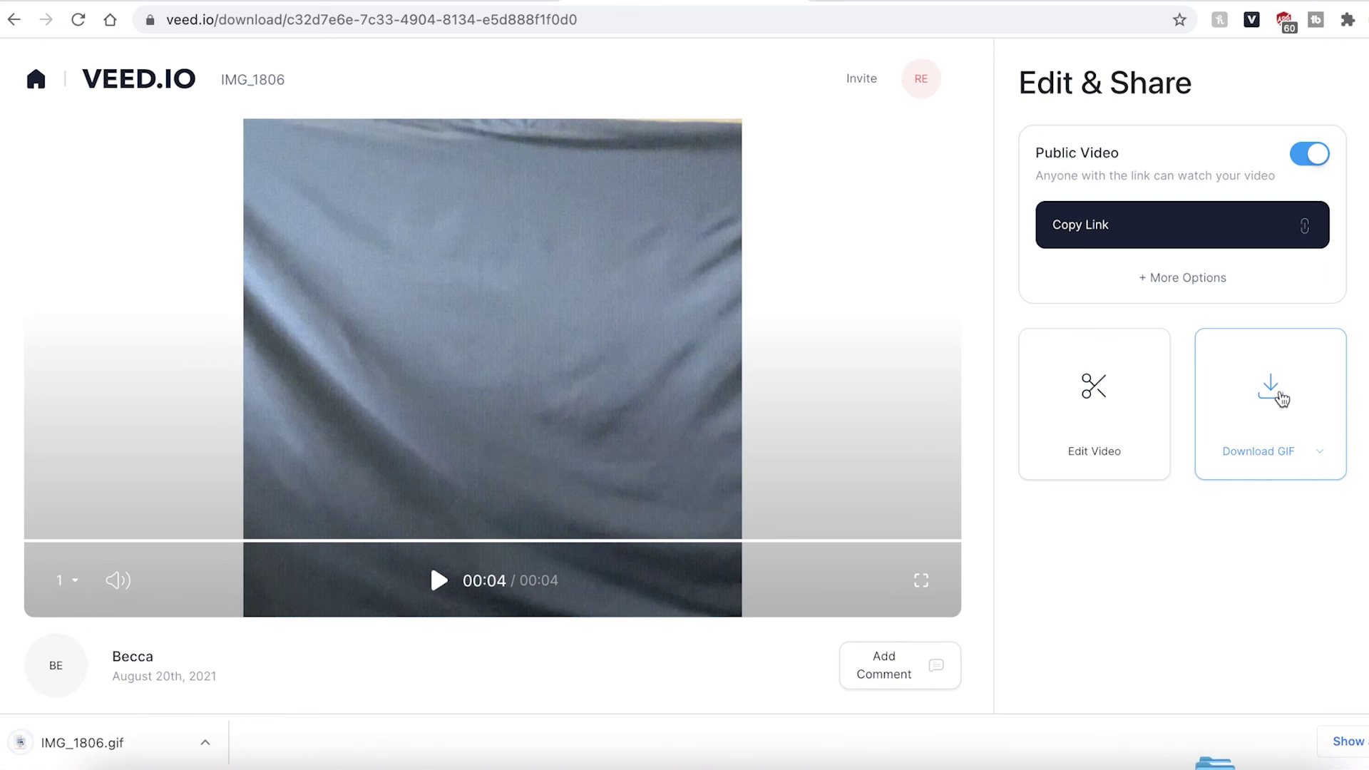